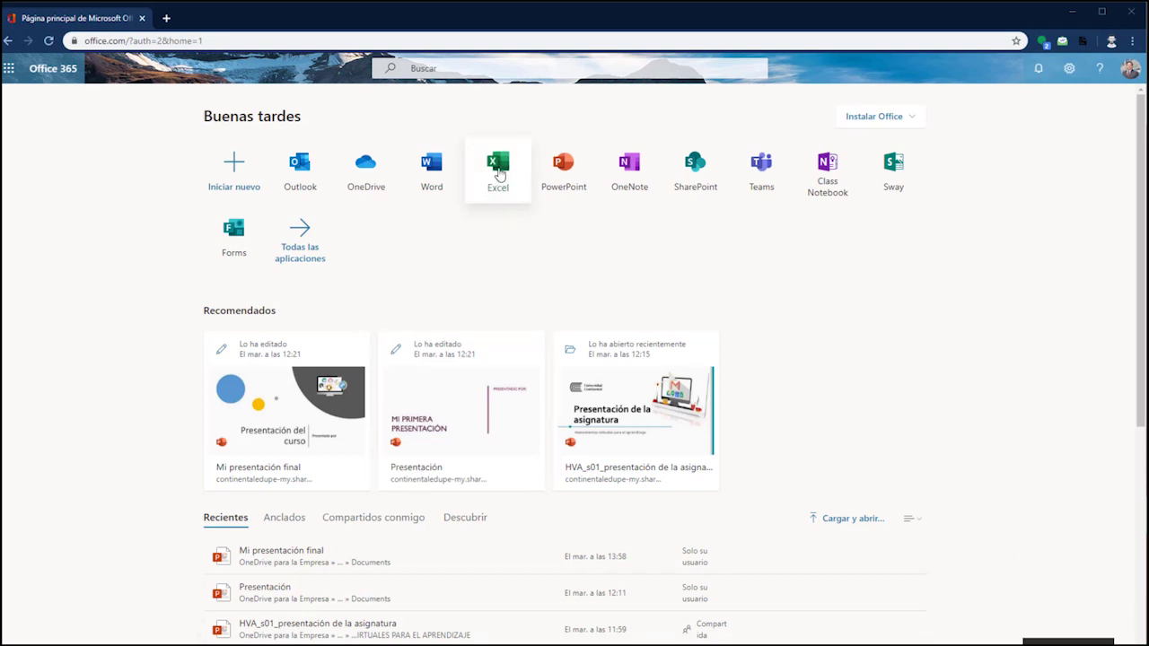
# - Launch Excel from the Office 365 home page app tiles
pyautogui.click(499, 175)
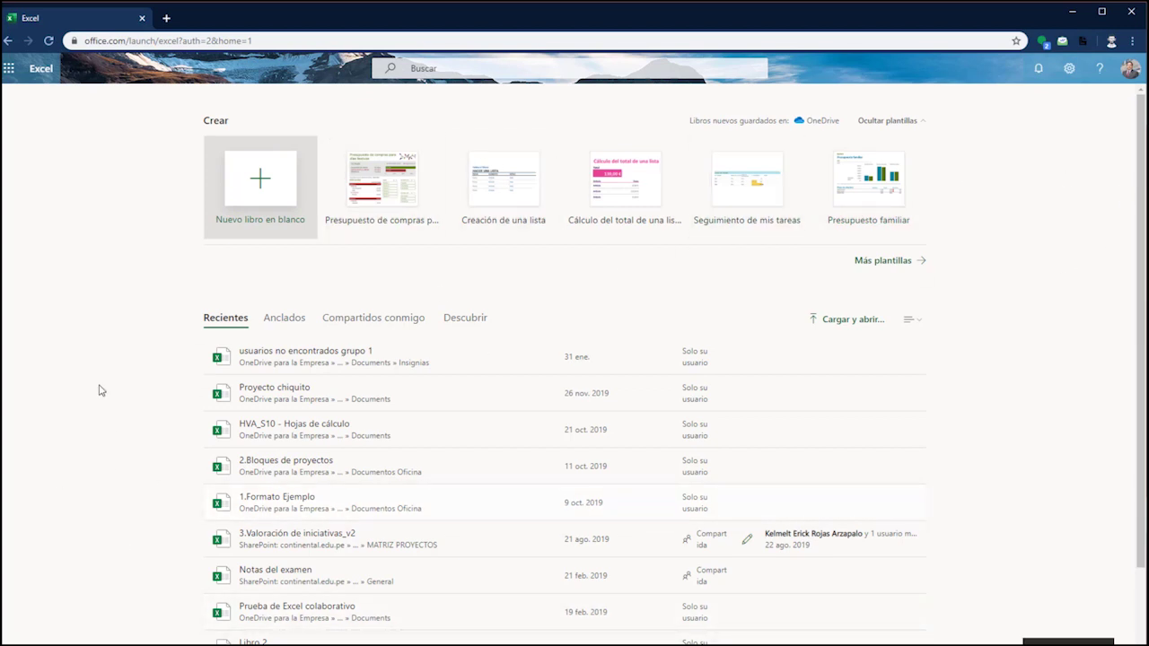
# - Create a new blank workbook and look through the Insertar, Datos, Revisar and Vista tabs before returning to Inicio
pyautogui.click(263, 184)
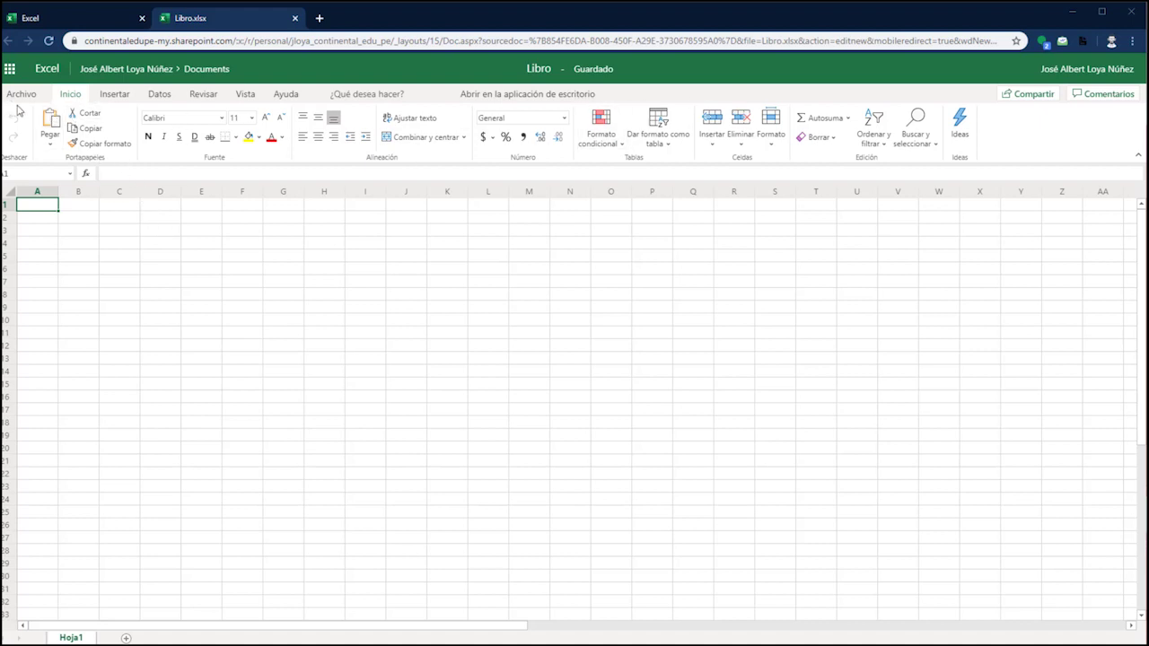
pyautogui.click(105, 95)
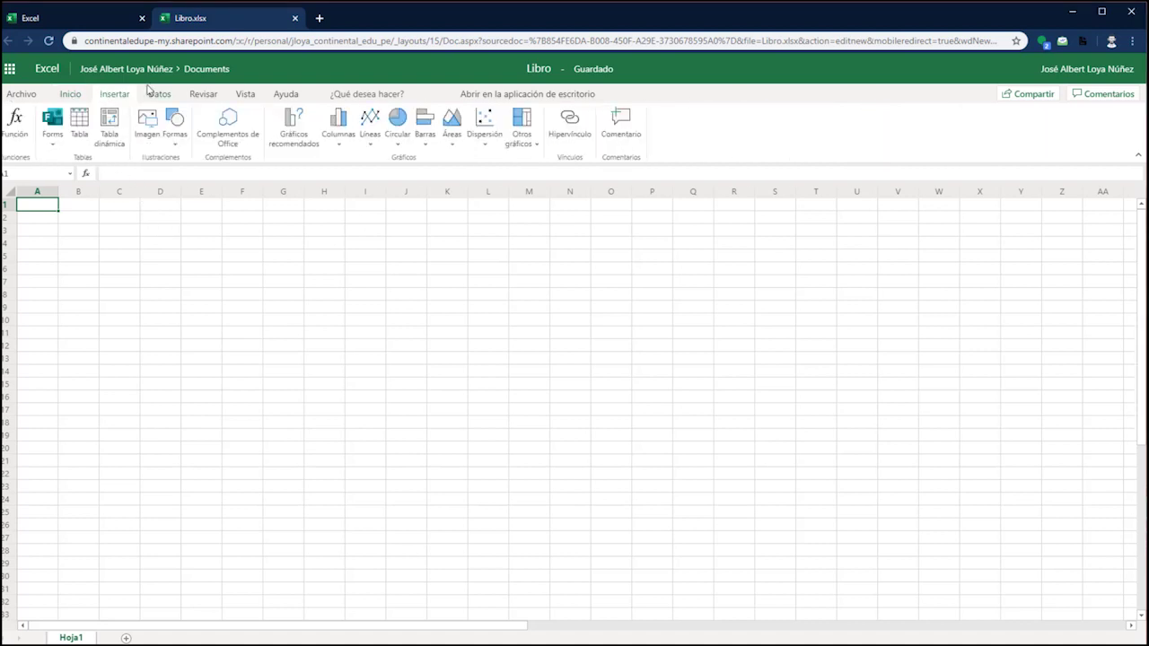
pyautogui.click(158, 96)
pyautogui.click(198, 95)
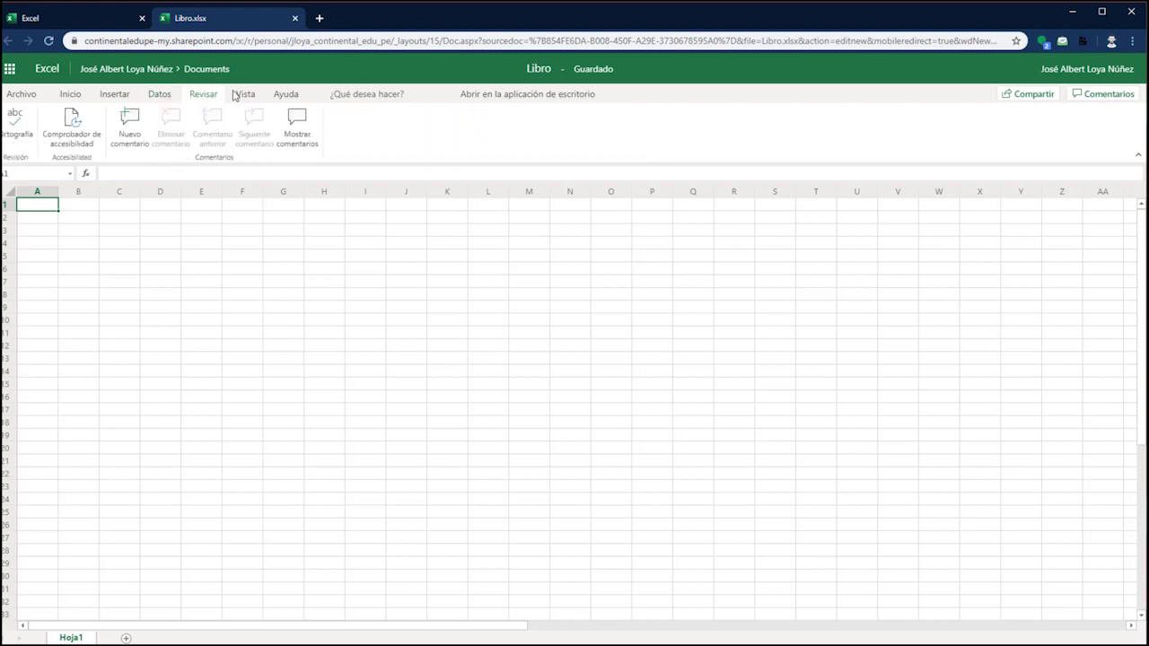
pyautogui.click(245, 94)
pyautogui.click(70, 94)
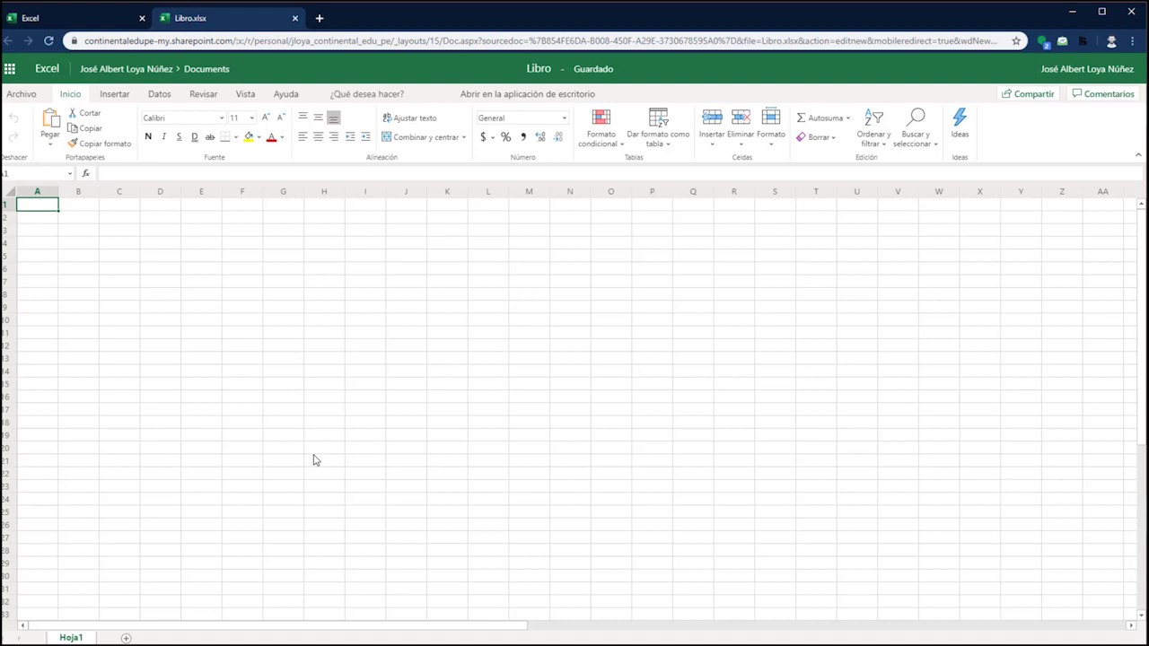
# - Enter the formula =SUMA(C2:E2) in cell B2
pyautogui.click(82, 222)
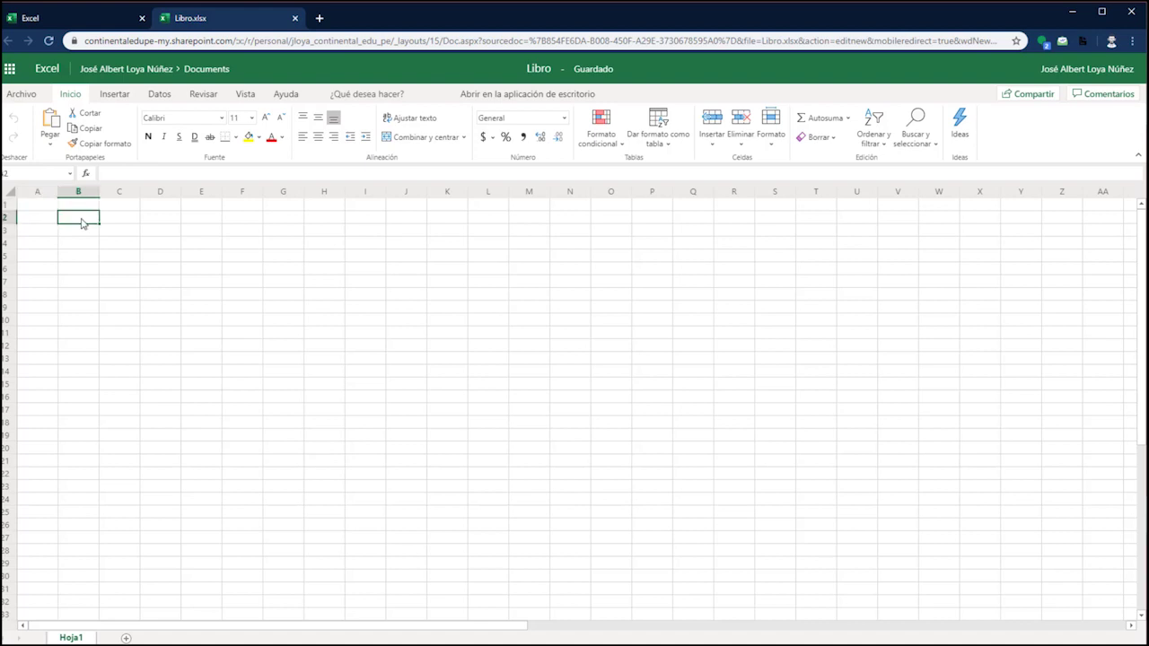
pyautogui.write('=')
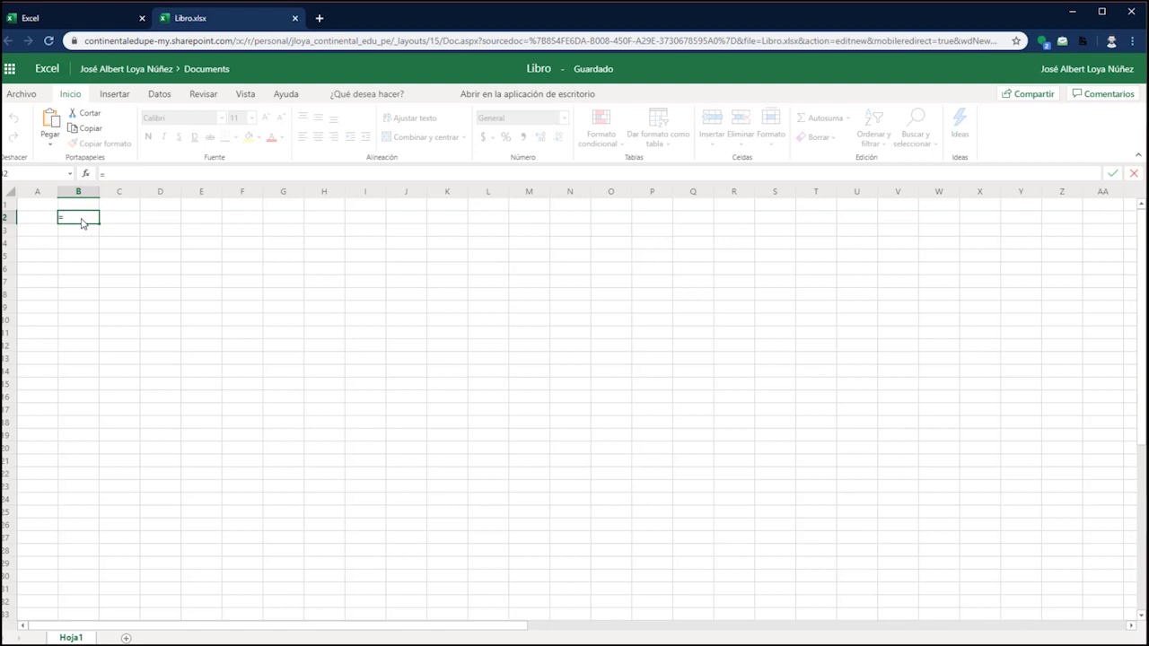
pyautogui.write('suma')
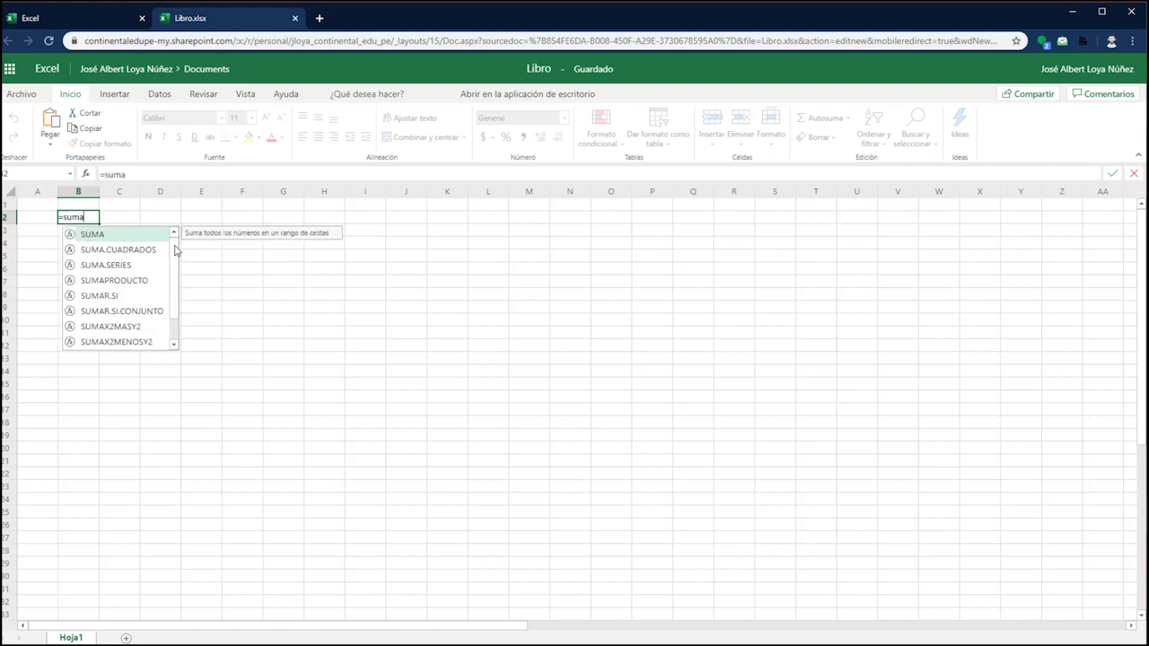
pyautogui.moveTo(176, 251)
pyautogui.mouseDown()
pyautogui.moveTo(174, 347)
pyautogui.moveTo(175, 240)
pyautogui.mouseUp()
pyautogui.press('Tab')
pyautogui.write('C2')
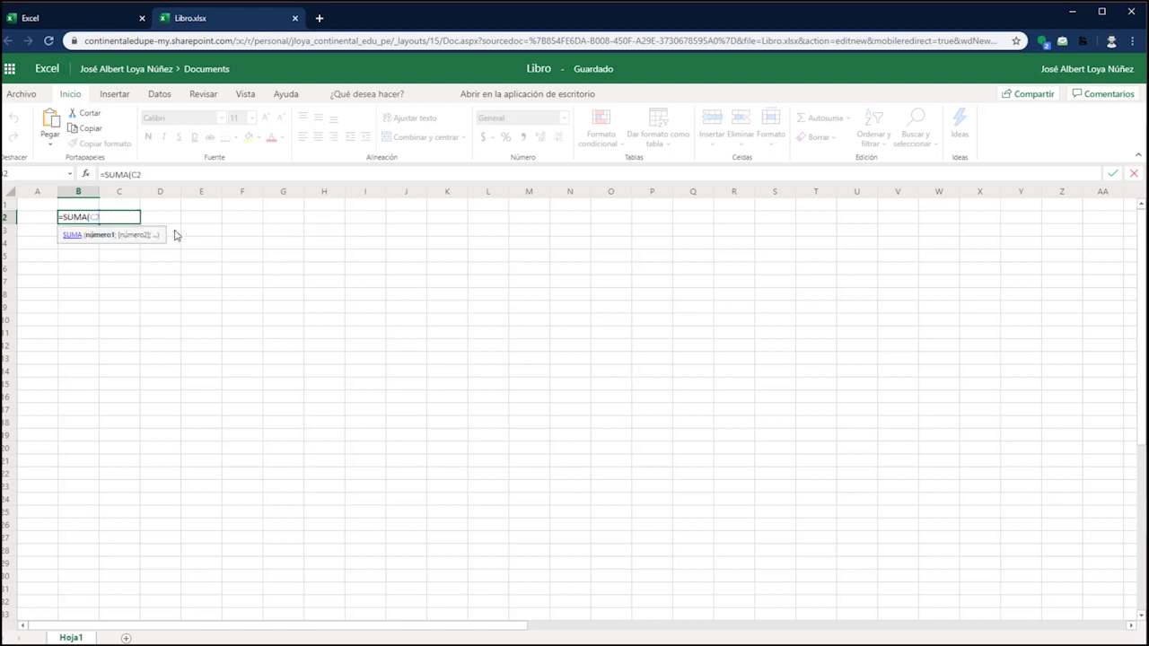
pyautogui.write(':E2')
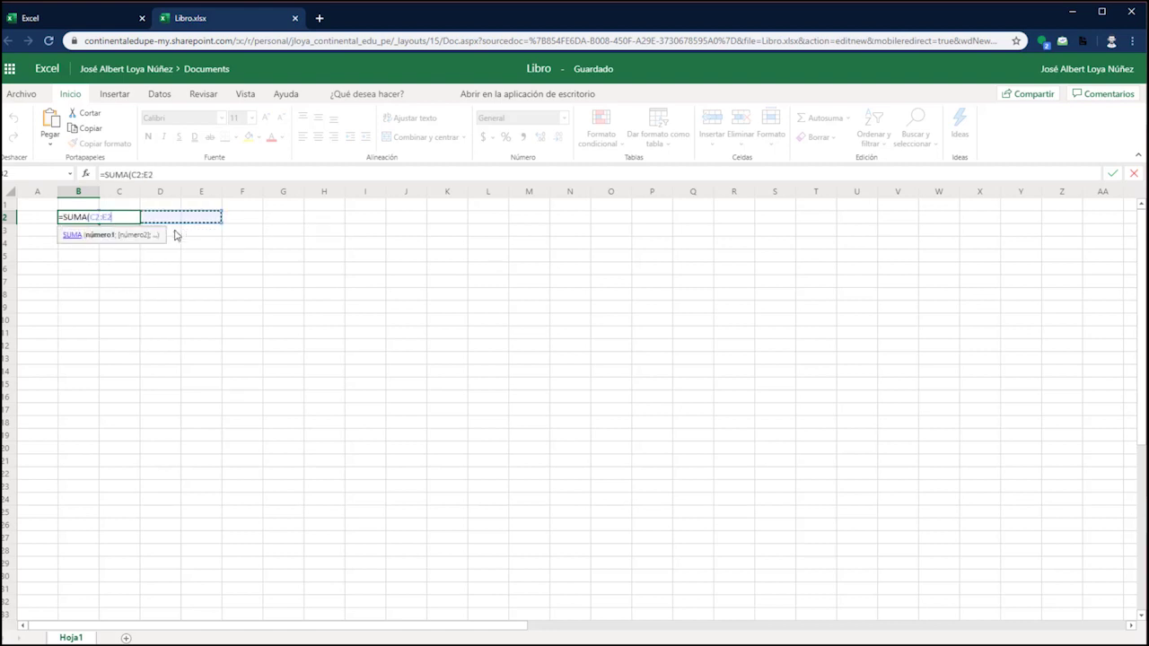
pyautogui.press('Return')
pyautogui.press('Up')
# - Fill C2, D2 and E2 with 12, 12 and 14, then go back to B2
pyautogui.press('Right')
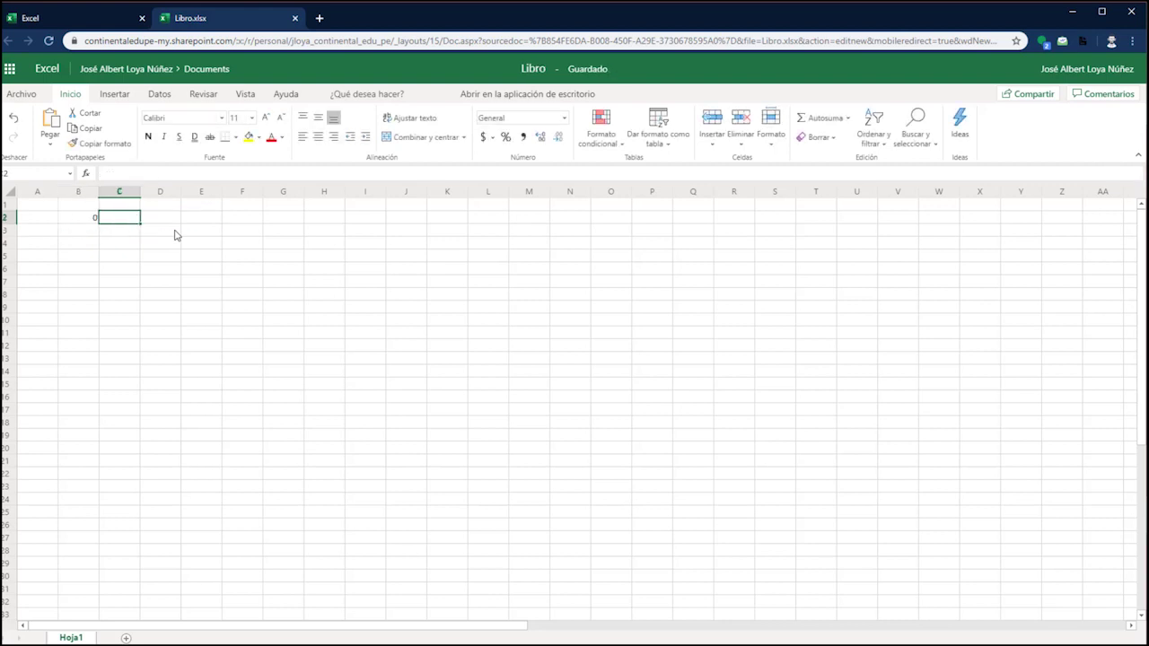
pyautogui.write('12')
pyautogui.press('Right')
pyautogui.write('12')
pyautogui.press('Right')
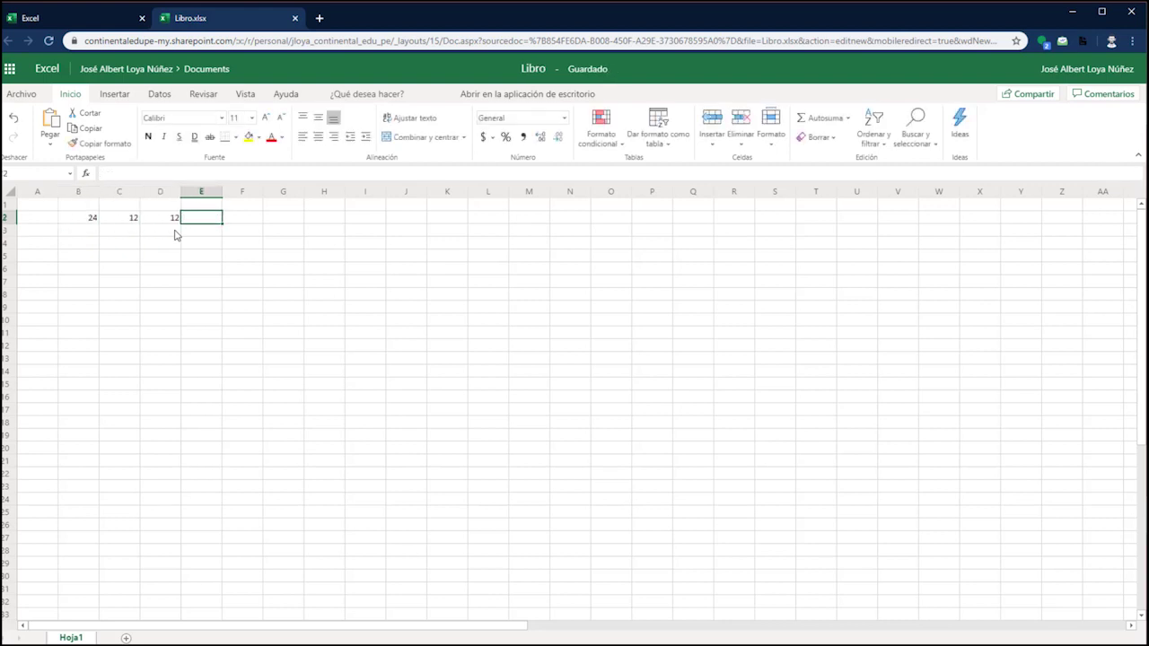
pyautogui.write('14')
pyautogui.press('Return')
pyautogui.click(176, 235)
pyautogui.press('Up')
pyautogui.press('Left')
pyautogui.press('Left')
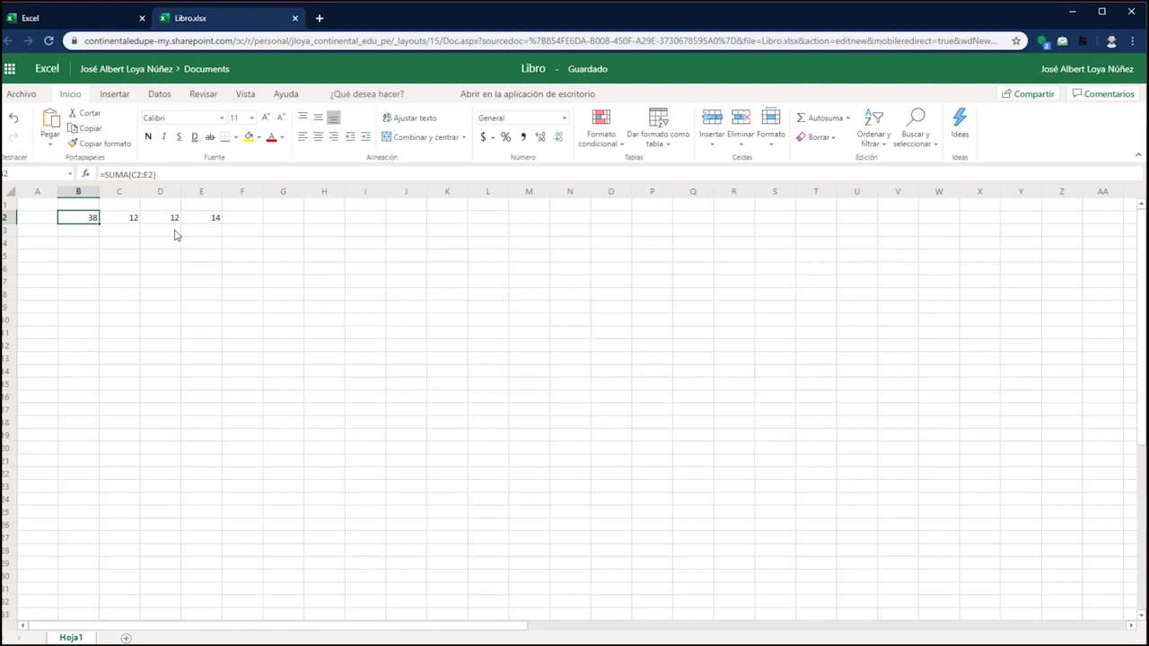
# - Open the Insertar column chart choices and close them again
pyautogui.click(125, 100)
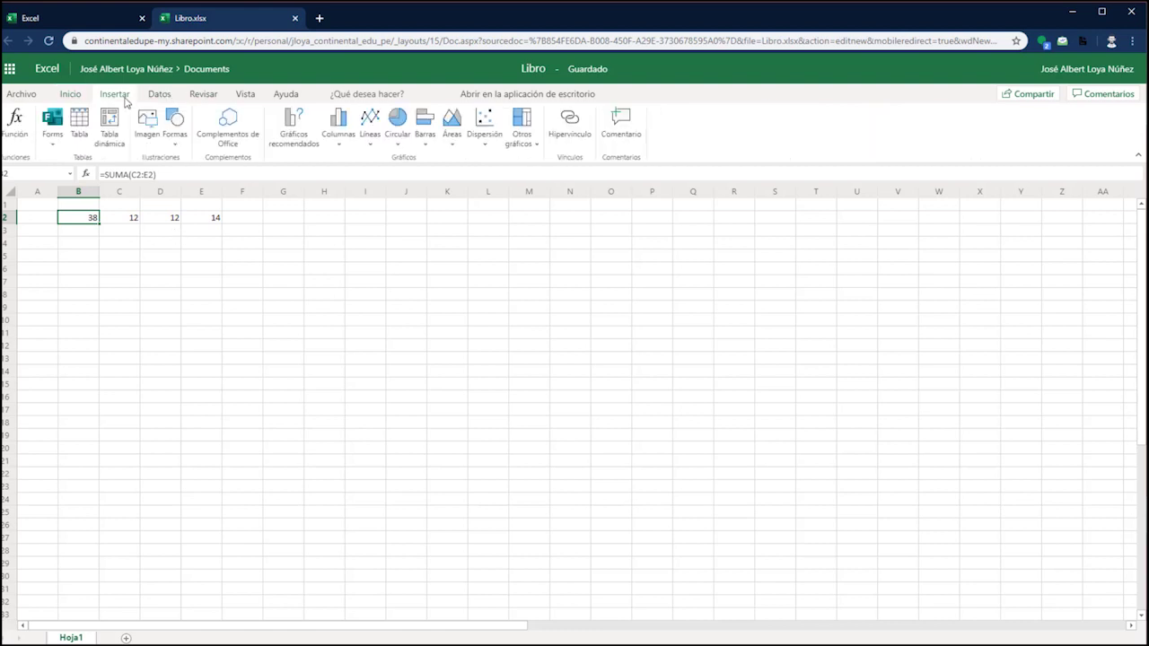
pyautogui.click(342, 150)
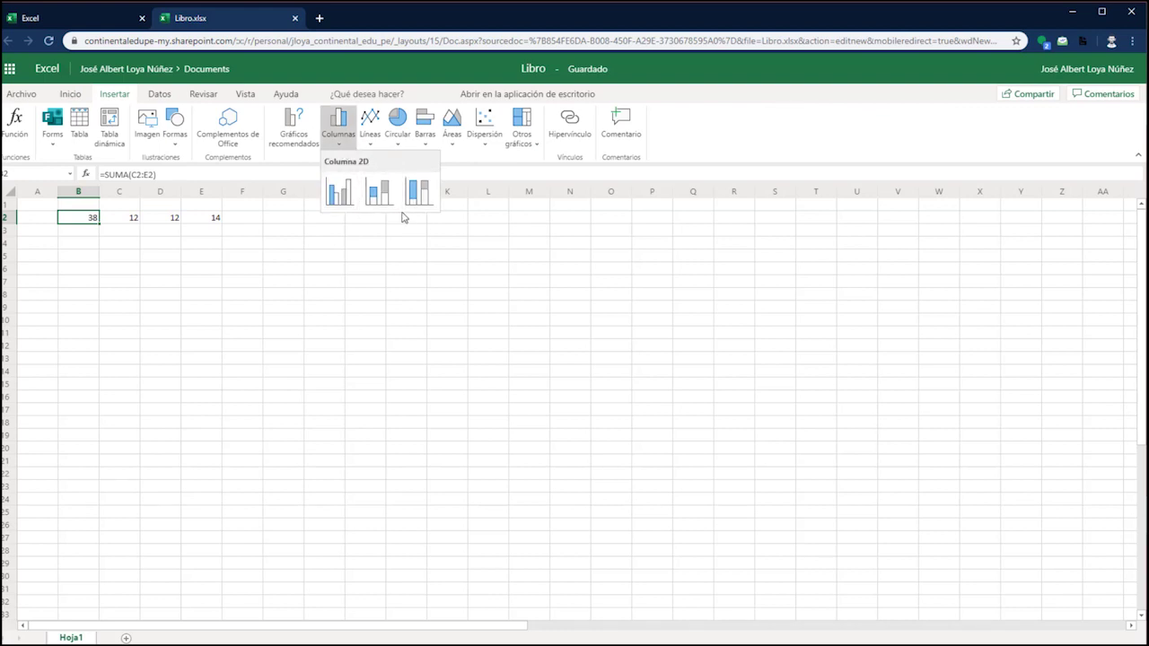
pyautogui.click(127, 639)
# - Add a new sheet Hoja2, then switch back to Hoja1
pyautogui.click(127, 639)
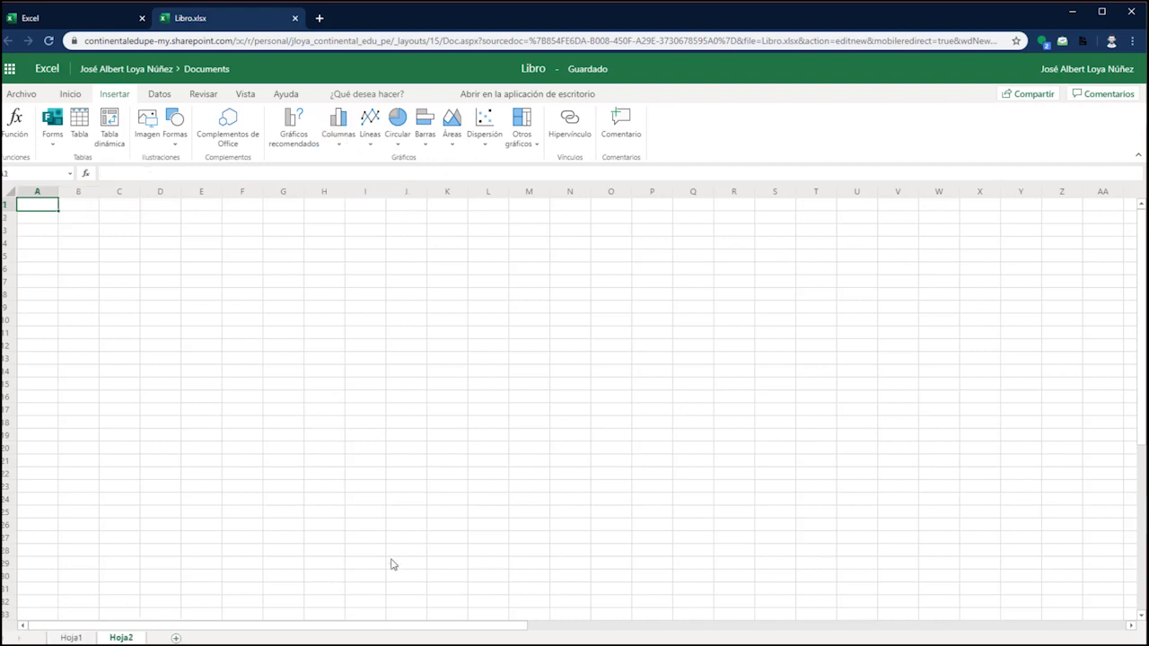
pyautogui.click(70, 637)
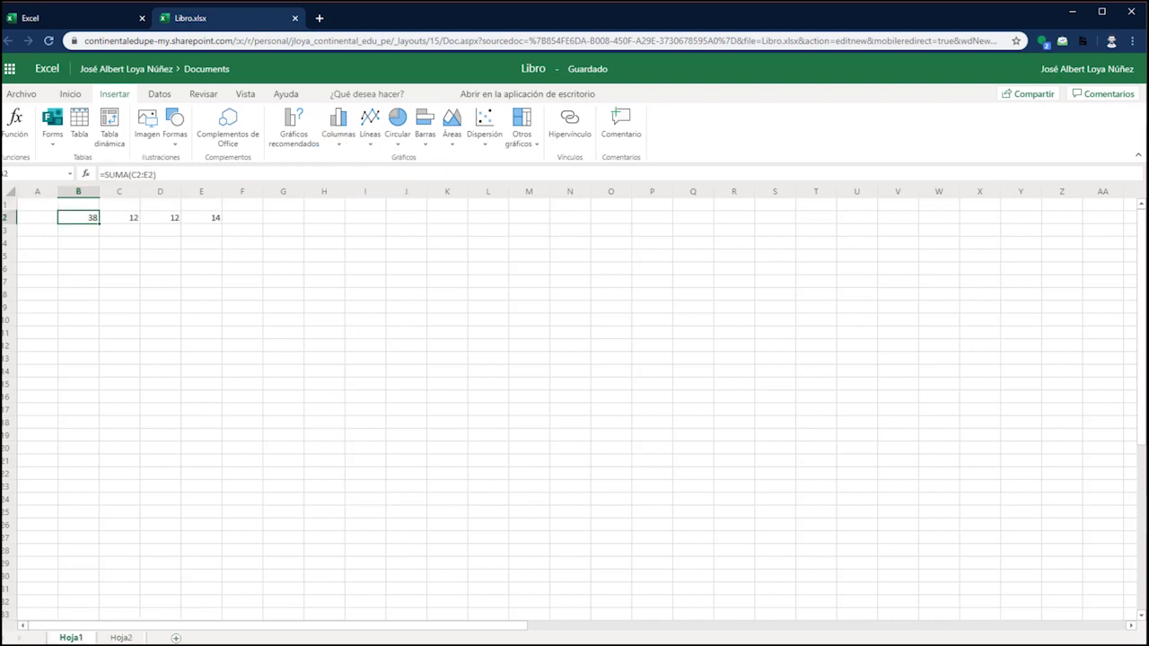
pyautogui.click(122, 638)
pyautogui.click(71, 637)
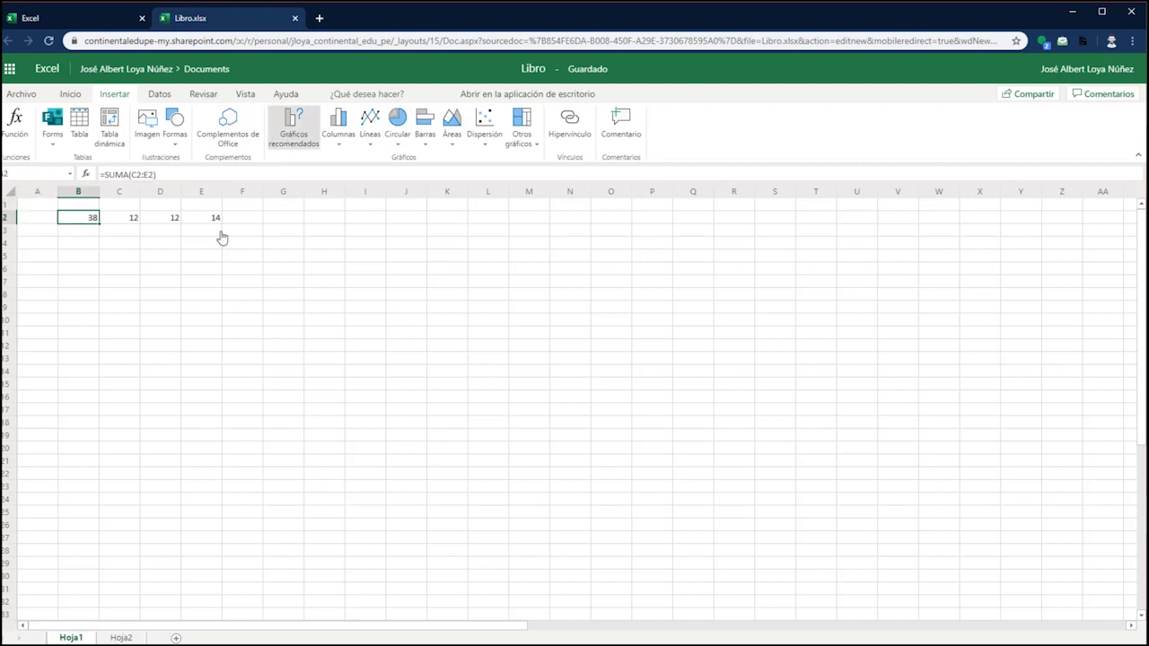
# - Select B2:E2 and get recommended chart suggestions for the row 2 values
pyautogui.click(65, 259)
pyautogui.moveTo(130, 218); pyautogui.dragTo(217, 230)
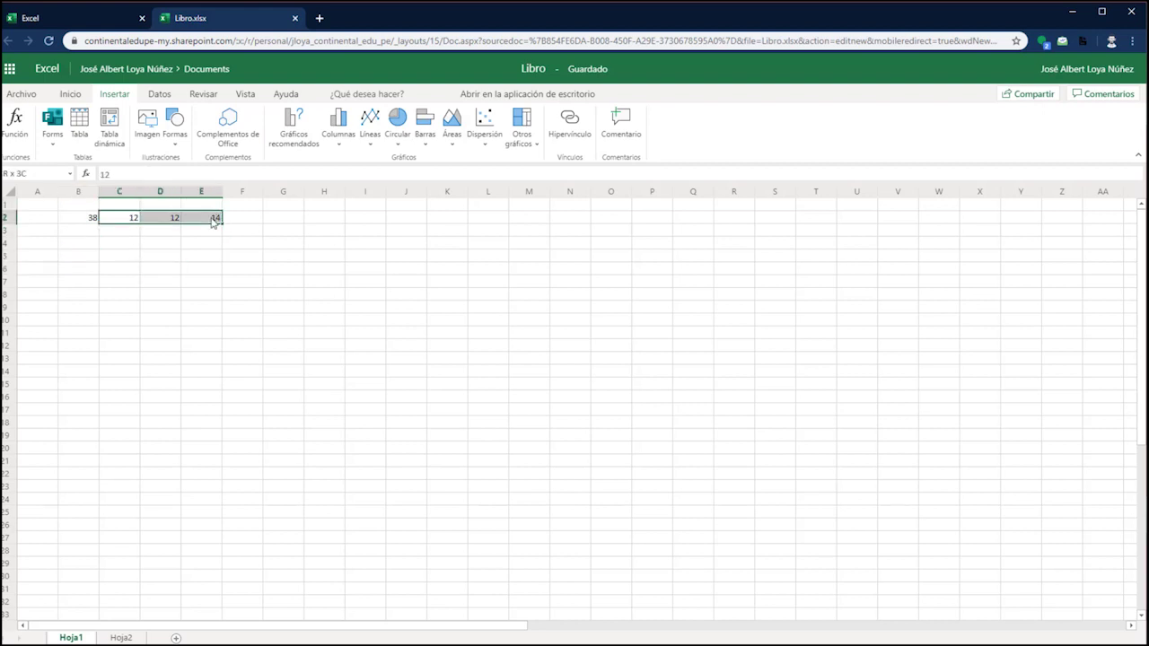
pyautogui.moveTo(90, 218); pyautogui.dragTo(204, 229)
pyautogui.click(293, 126)
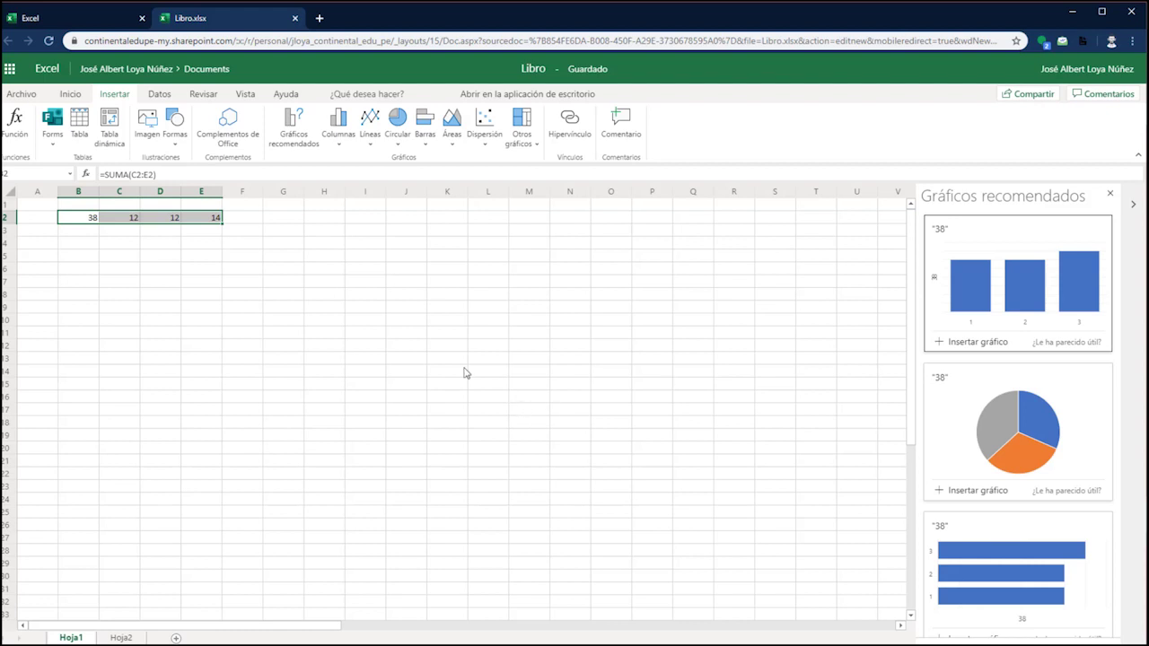
pyautogui.click(281, 299)
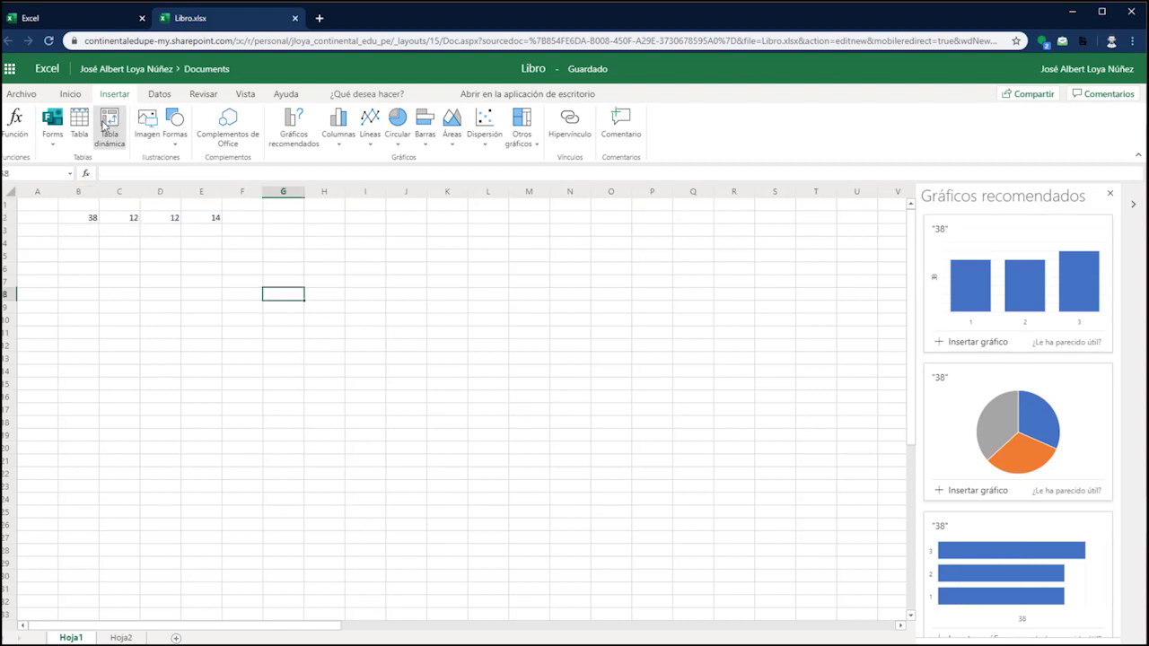
# - Start a new Microsoft Form, then return to the Libro workbook on the Inicio tab
pyautogui.click(52, 131)
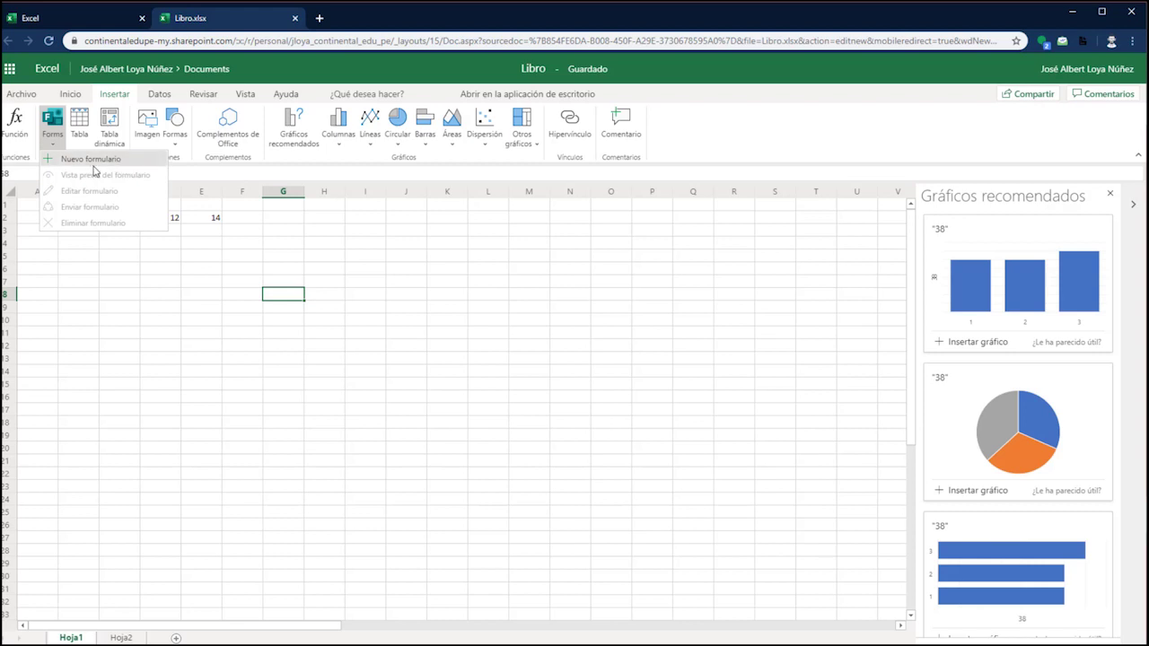
pyautogui.click(91, 159)
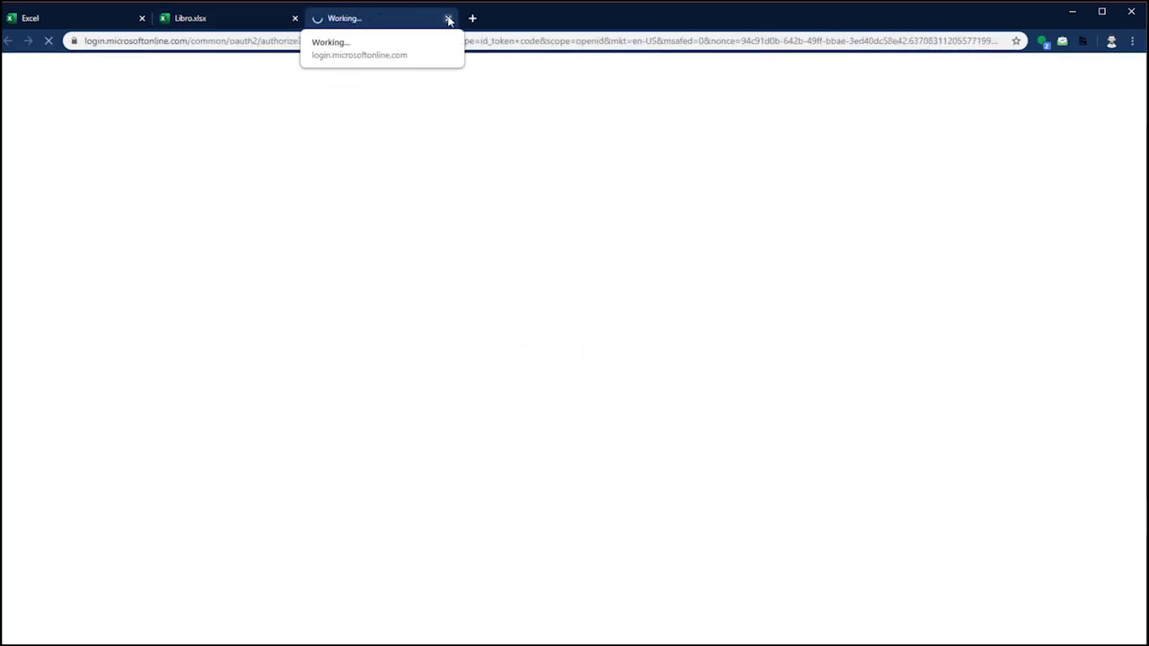
pyautogui.click(251, 22)
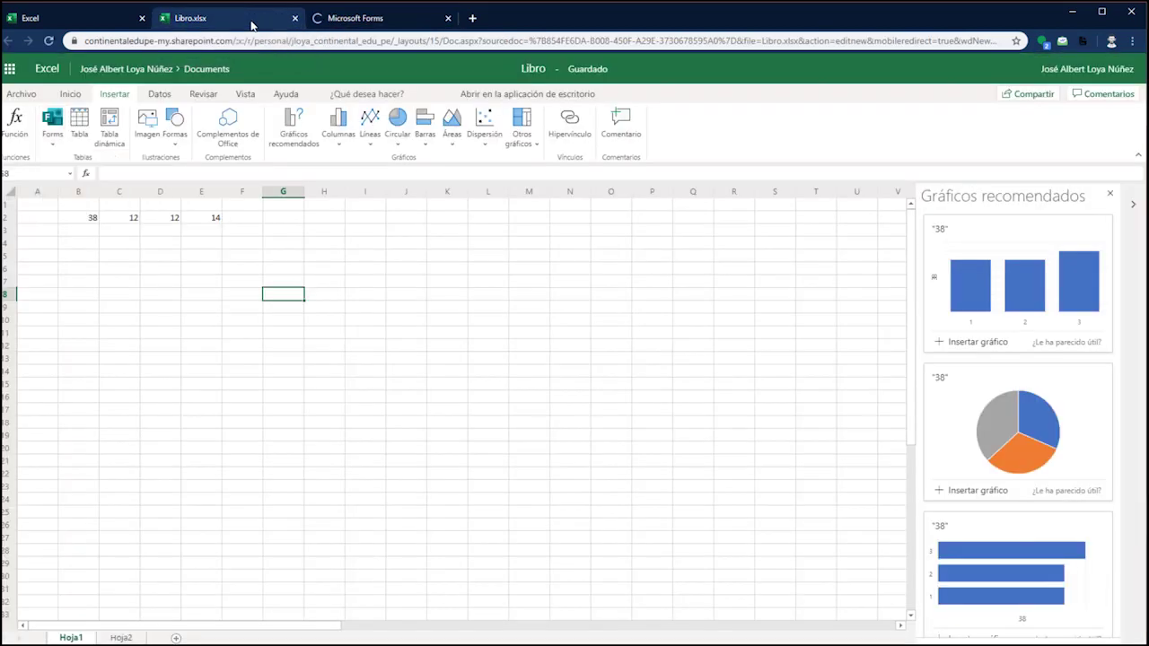
pyautogui.click(242, 242)
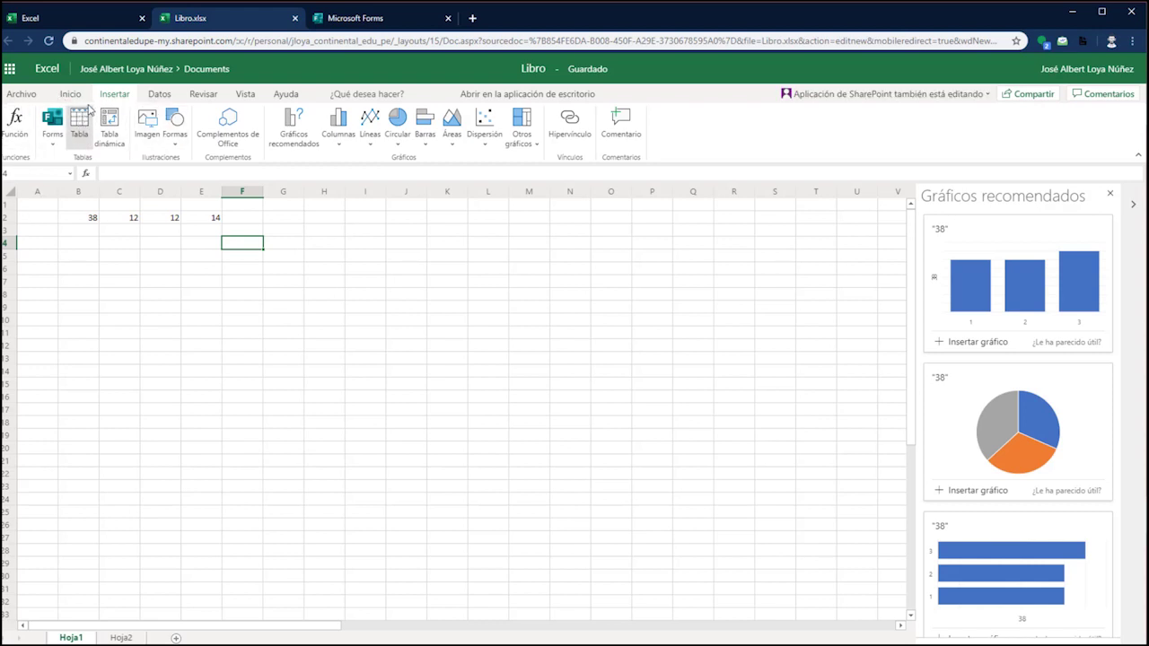
pyautogui.click(71, 95)
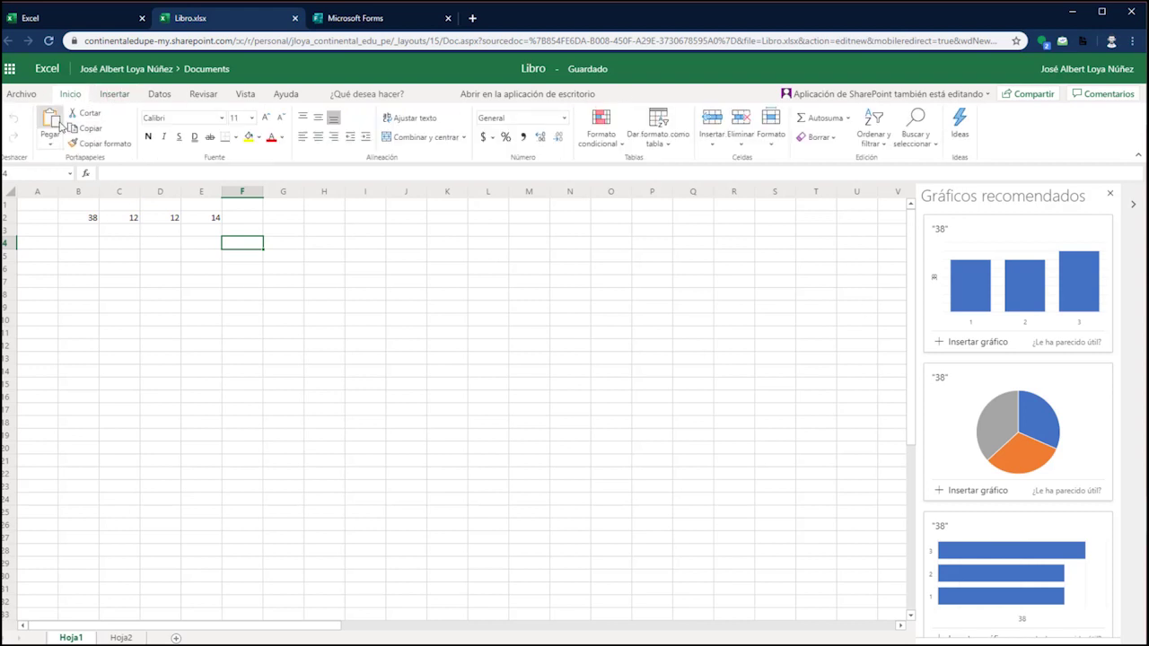
# - Browse the Base de datos functions to BDCONTAR, cancel without inserting, and return to Hoja1
pyautogui.click(125, 94)
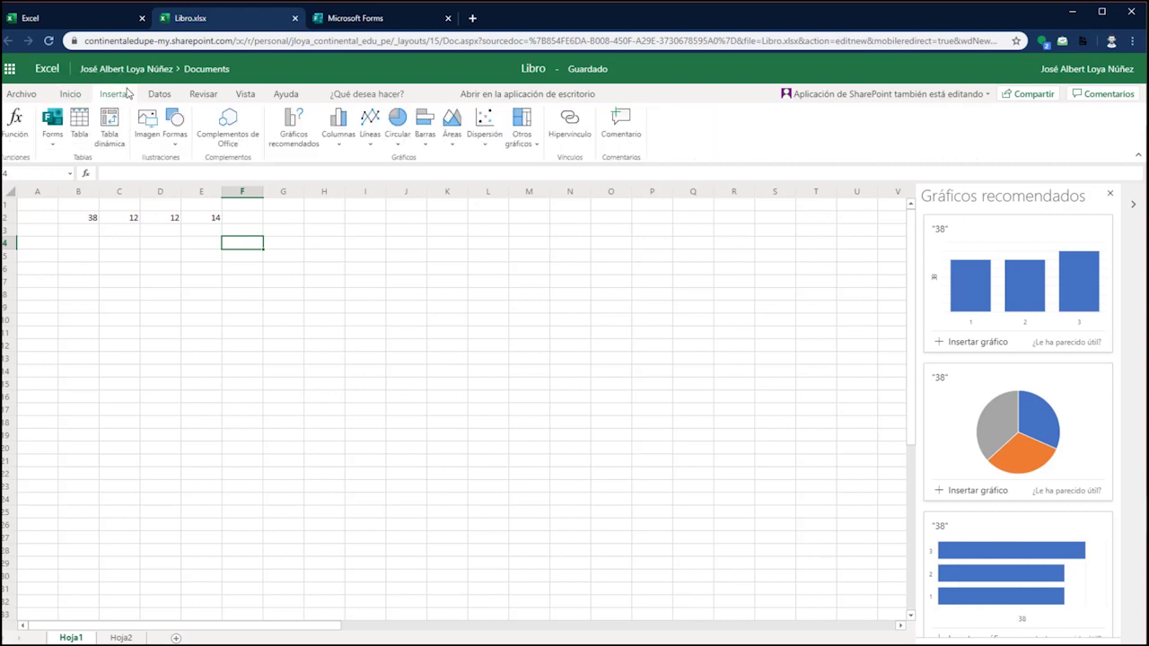
pyautogui.click(16, 130)
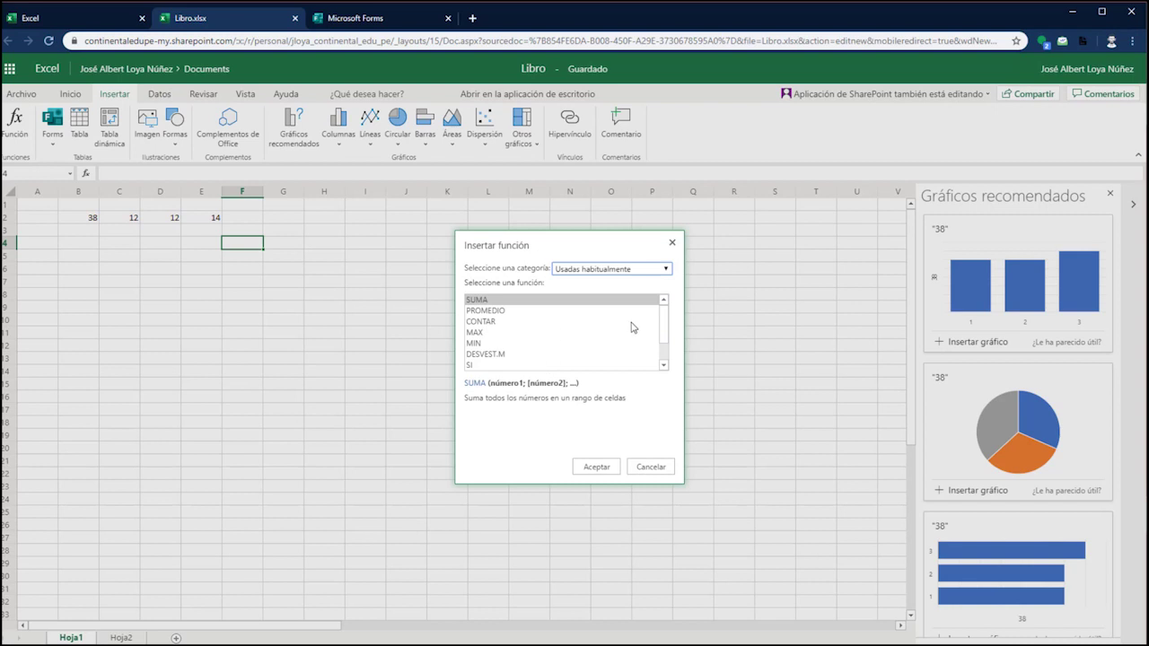
pyautogui.scroll(-3, 665, 317)
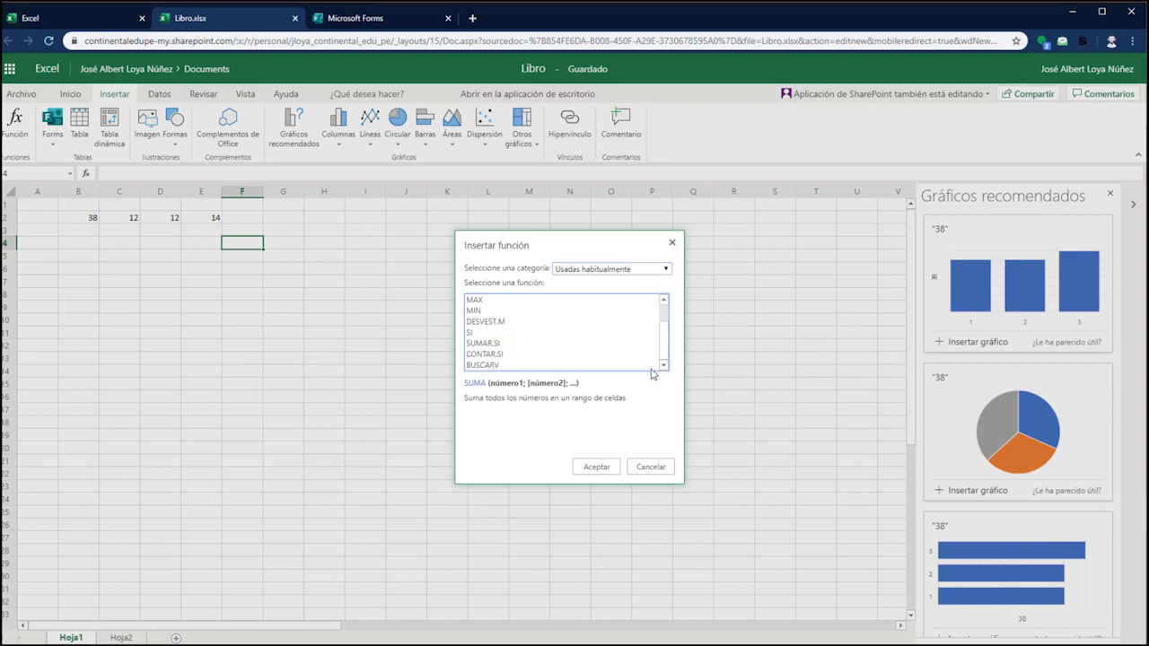
pyautogui.click(623, 270)
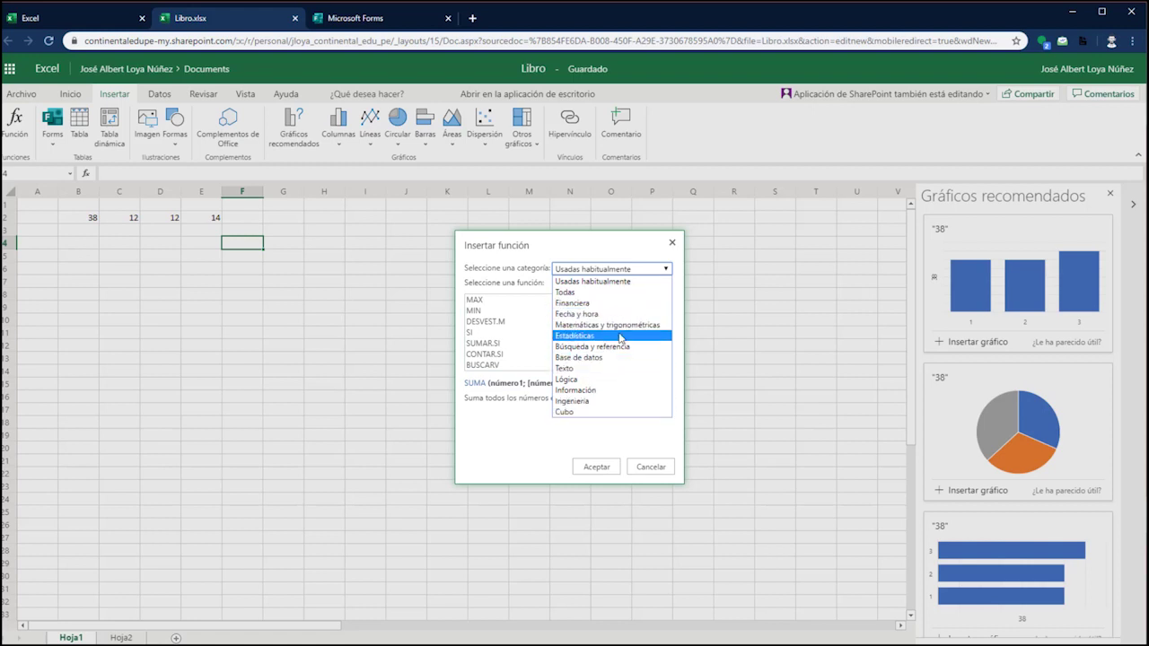
pyautogui.click(624, 359)
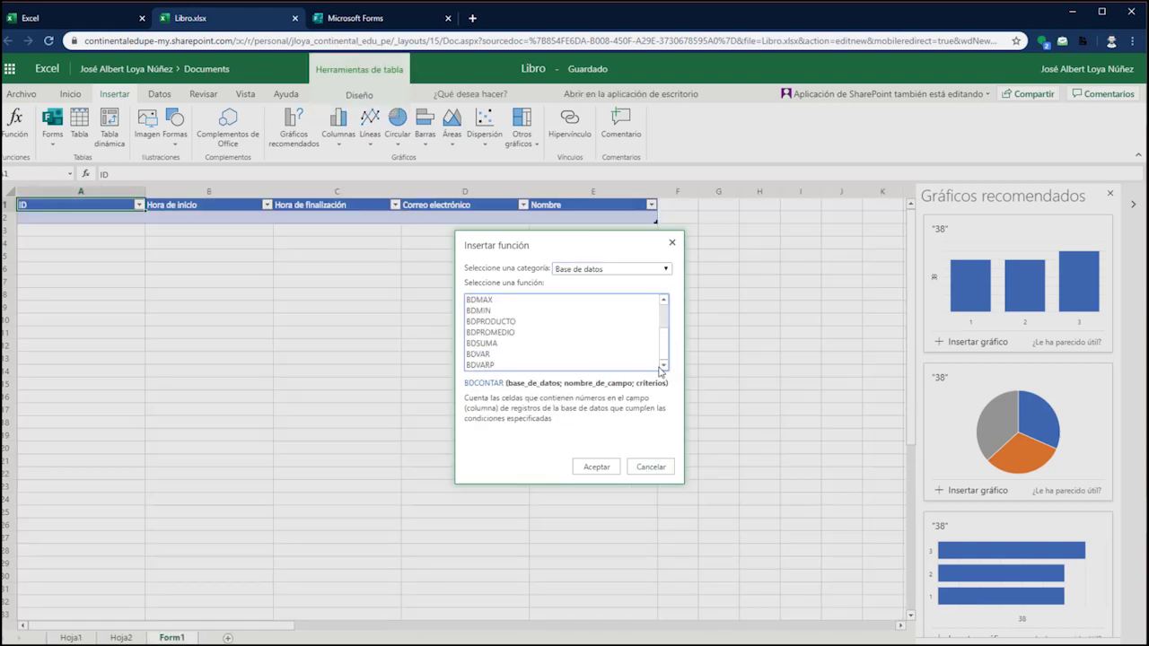
pyautogui.click(663, 334)
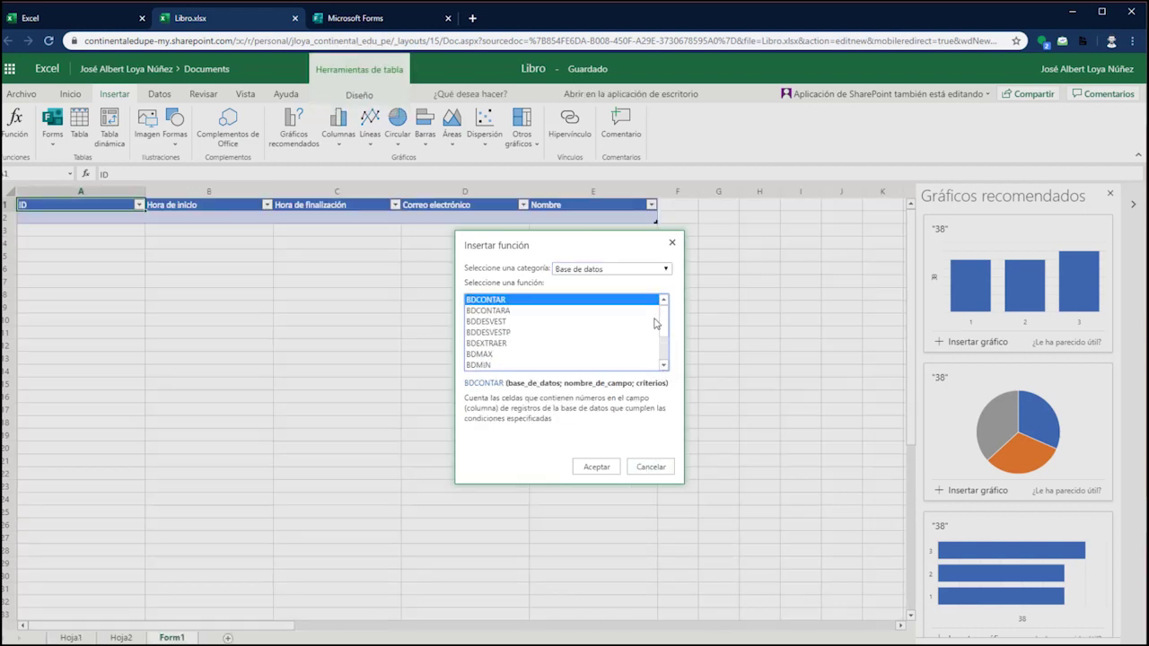
pyautogui.click(652, 467)
pyautogui.click(70, 637)
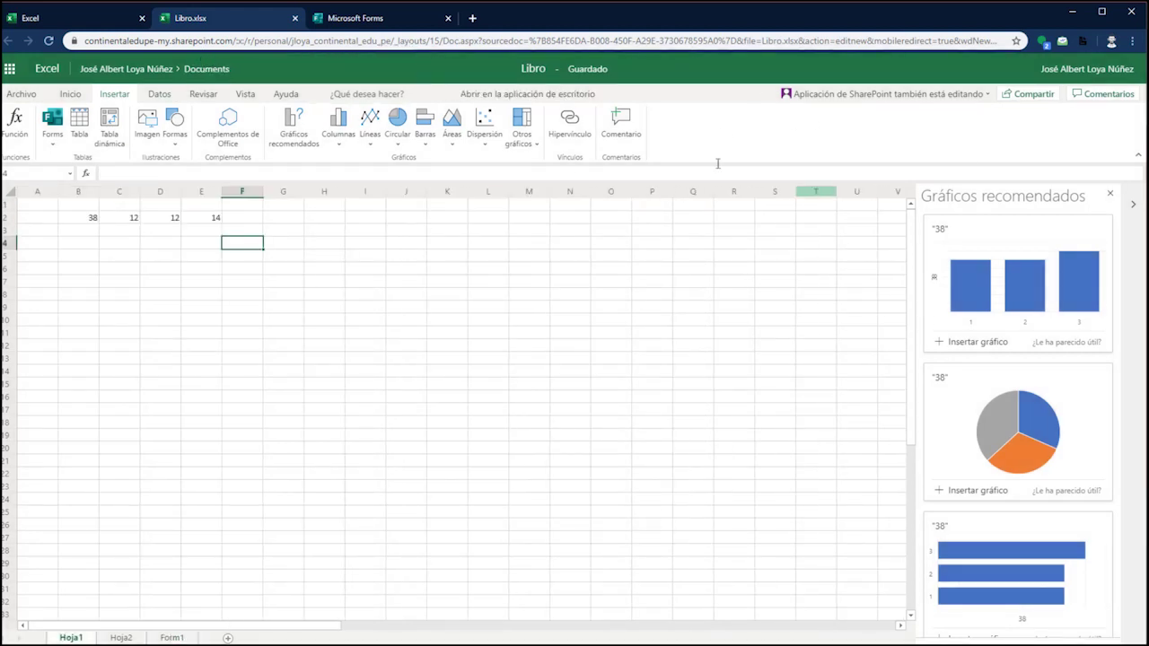
# - In desktop Excel, insert the PPT 2019-1 Videotutoriales_01 picture at G16:G17
pyautogui.click(510, 96)
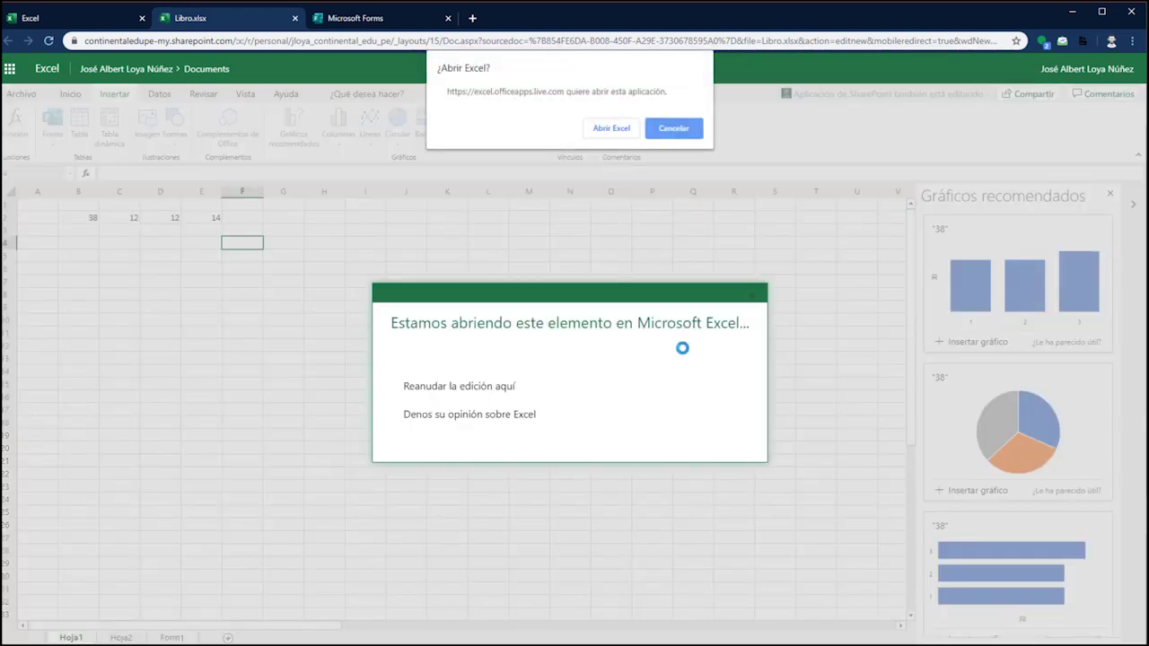
pyautogui.click(602, 128)
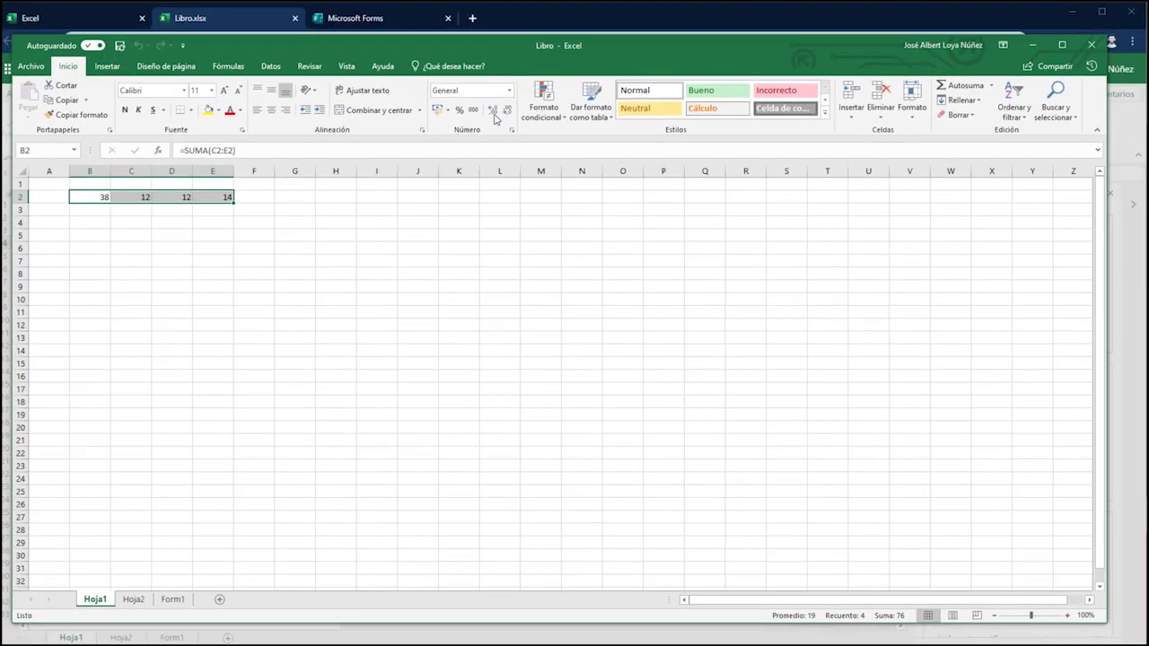
pyautogui.click(254, 465)
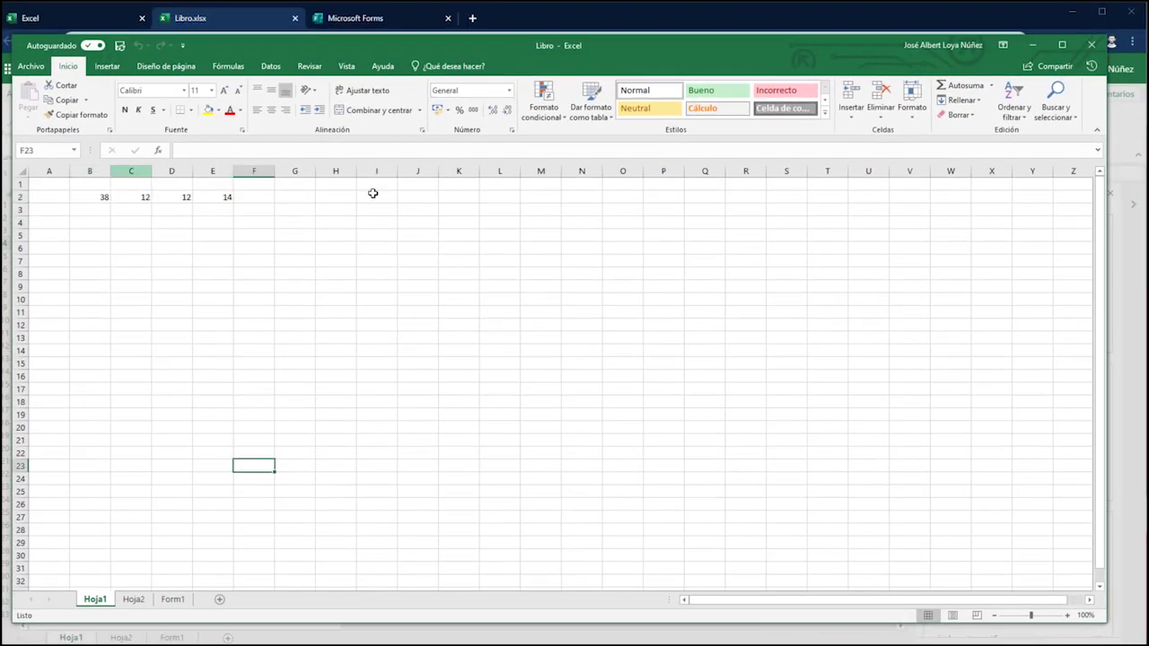
pyautogui.moveTo(295, 389); pyautogui.dragTo(278, 378)
pyautogui.click(107, 65)
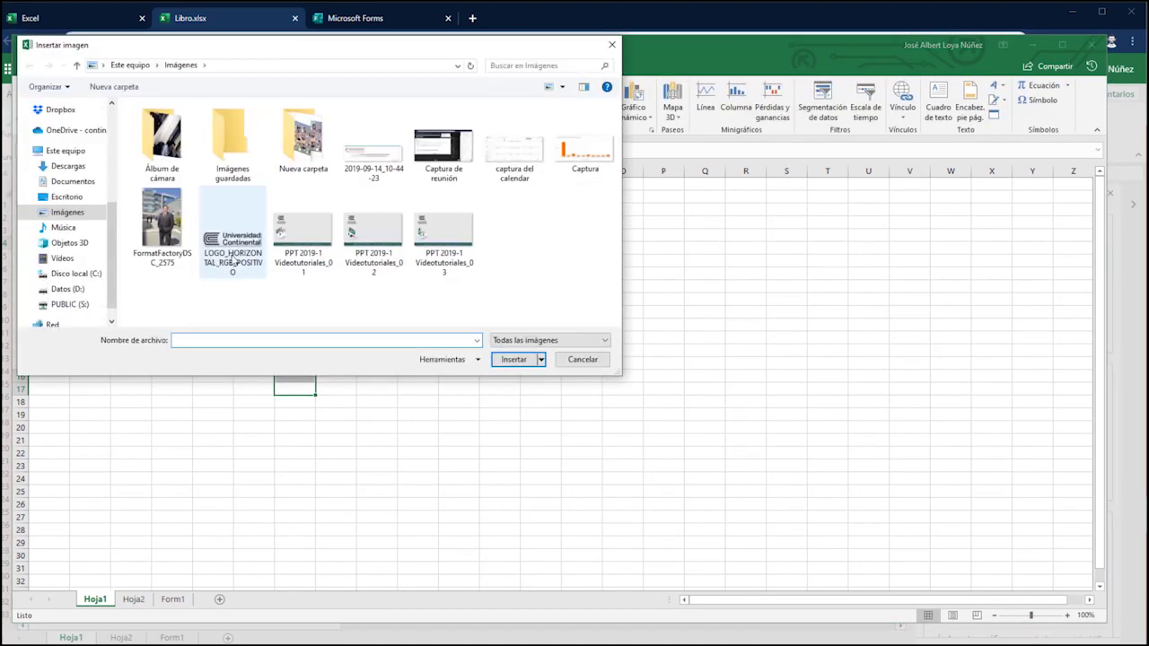
pyautogui.click(294, 232)
pyautogui.click(514, 360)
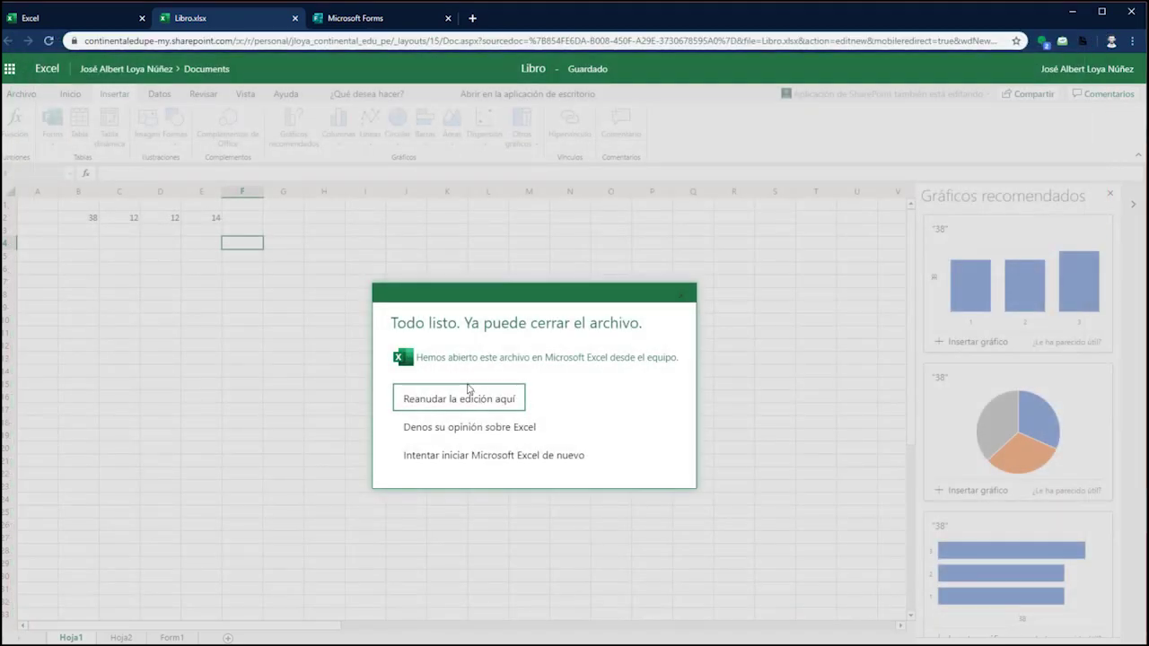
# - Resume editing in the browser, check the B2 formula on Hoja1, and open Archivo > Guardar como
pyautogui.click(454, 408)
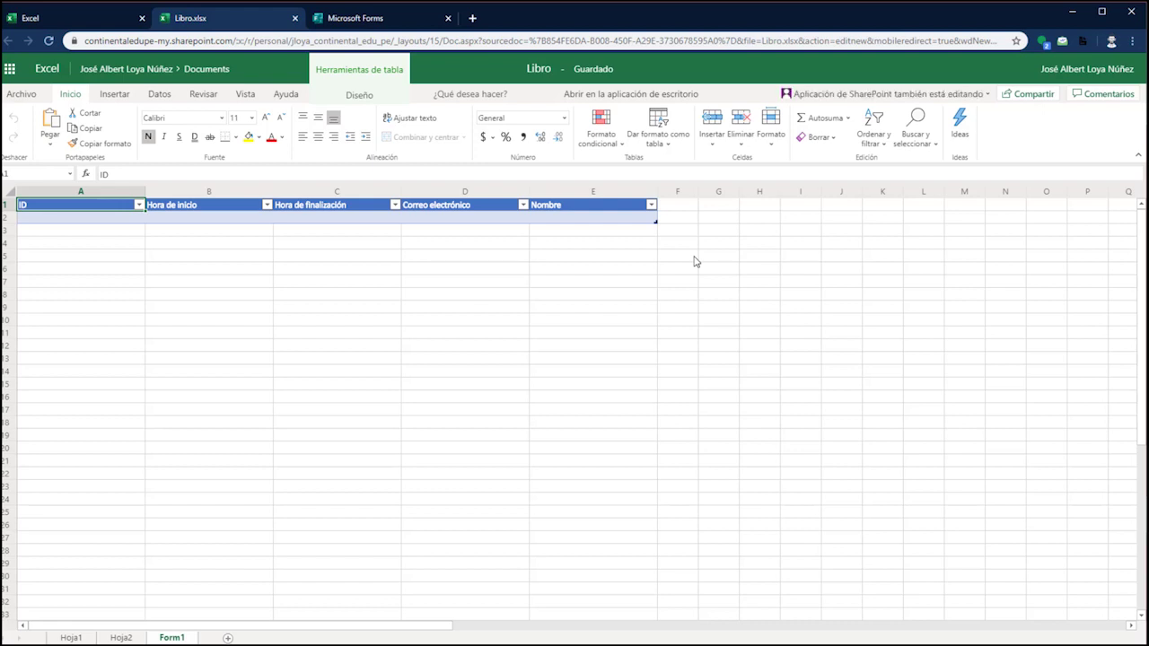
pyautogui.click(120, 637)
pyautogui.click(71, 638)
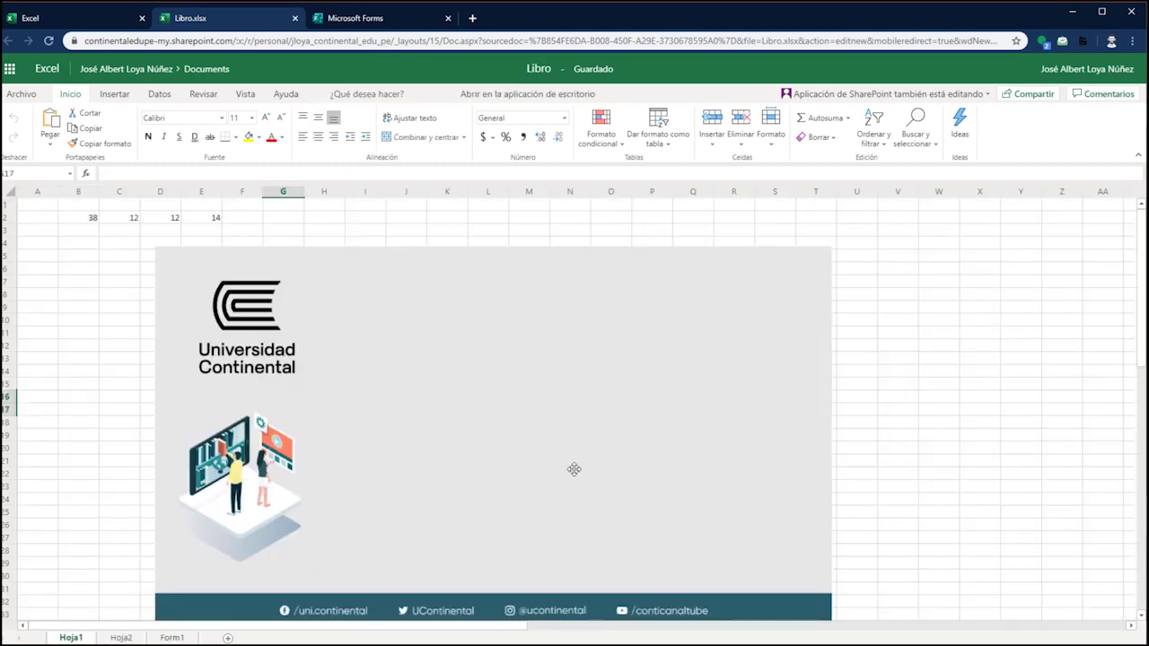
pyautogui.click(78, 217)
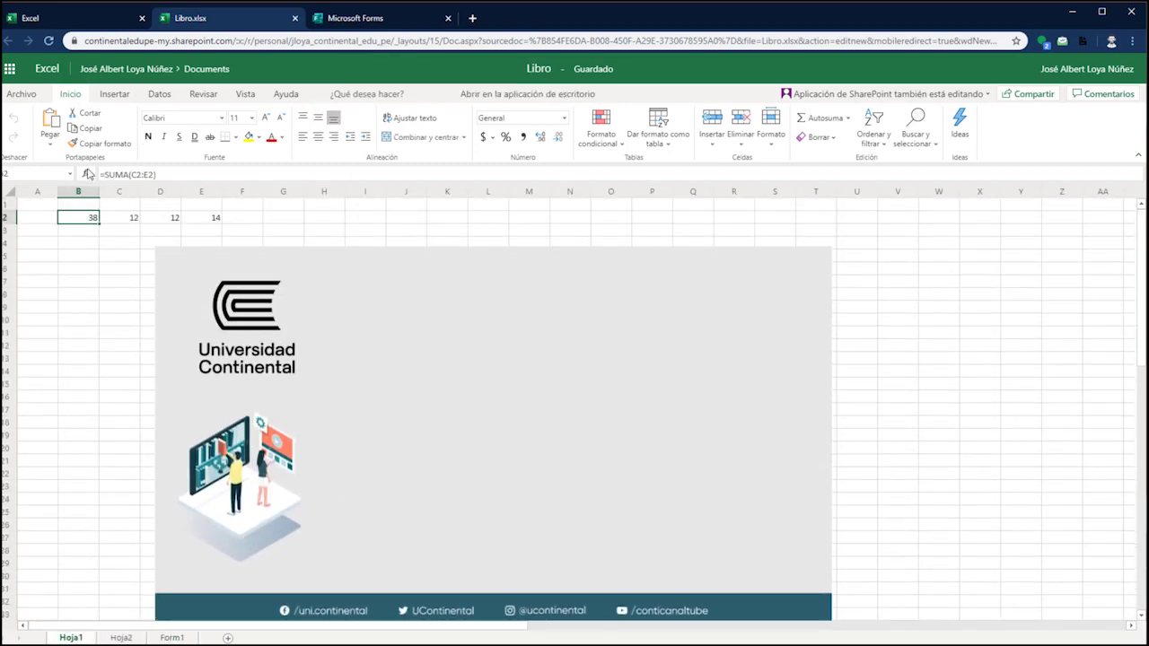
pyautogui.click(20, 95)
pyautogui.click(46, 215)
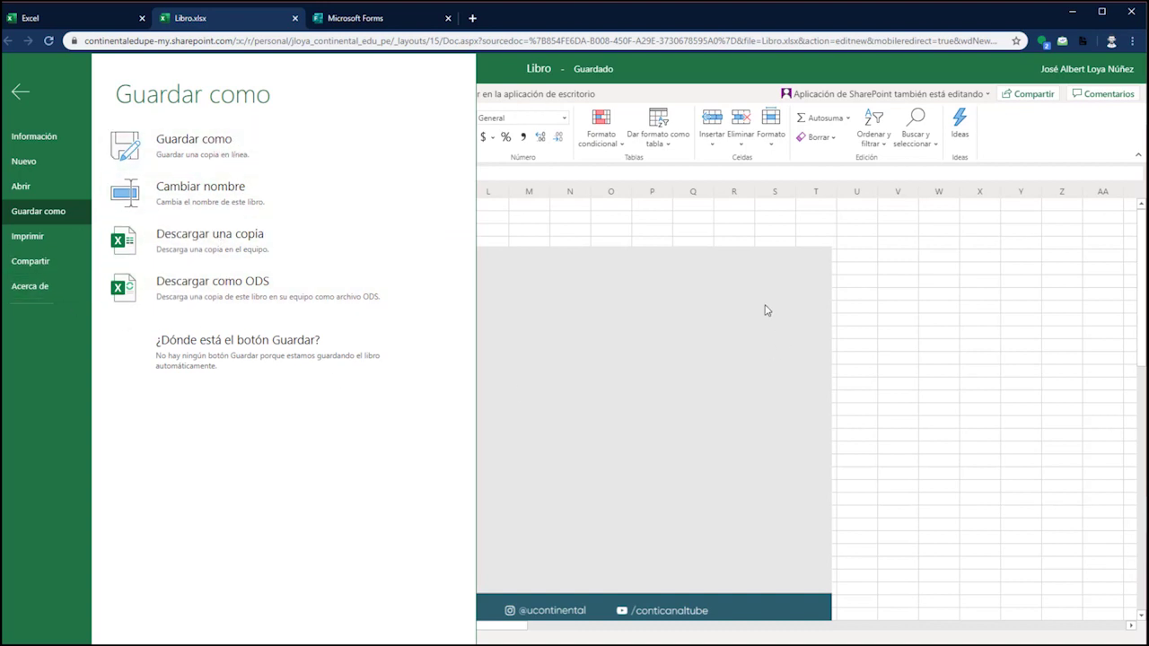
# - Close the save options, then view and dismiss the Compartir sharing dialog
pyautogui.click(611, 241)
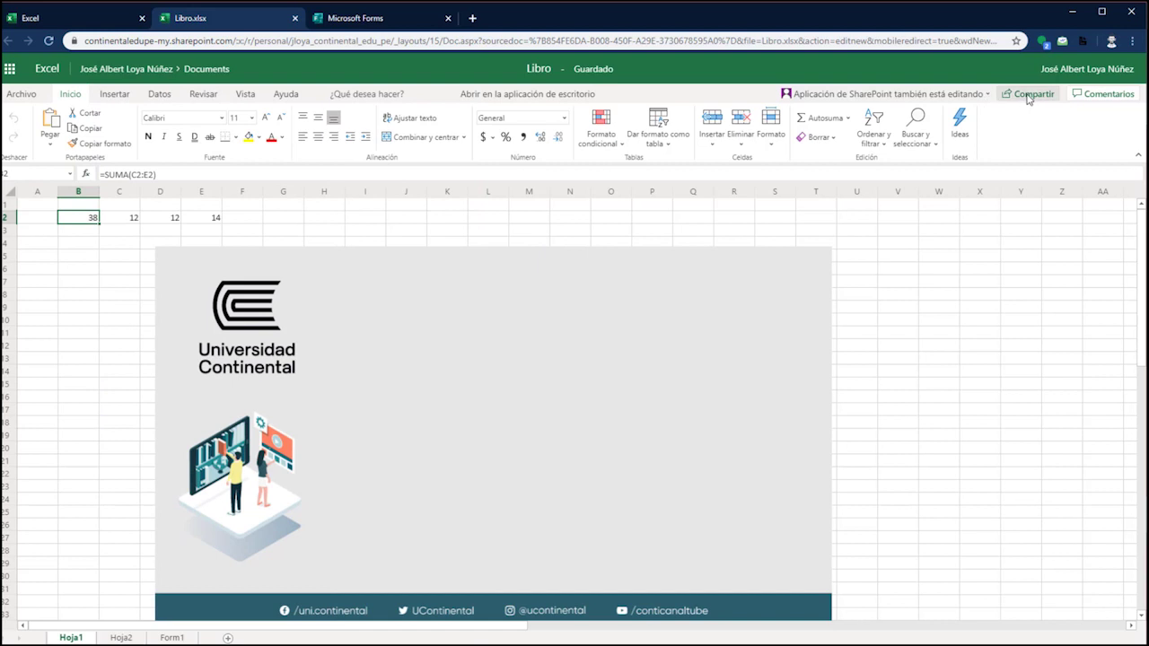
pyautogui.click(1030, 95)
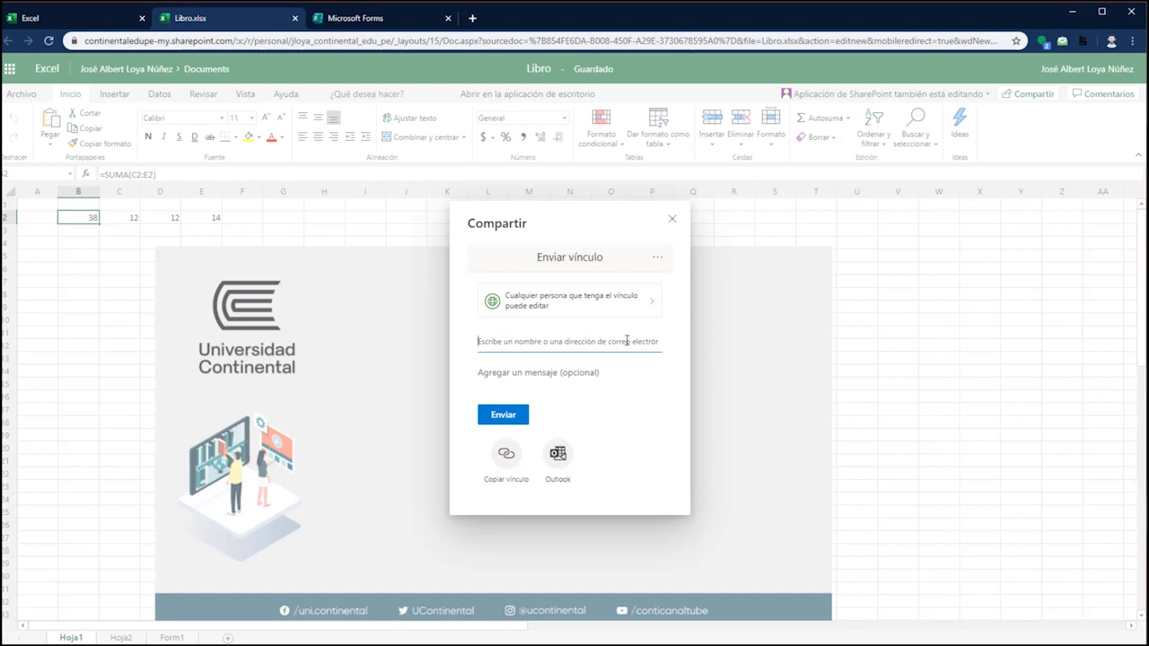
pyautogui.click(672, 220)
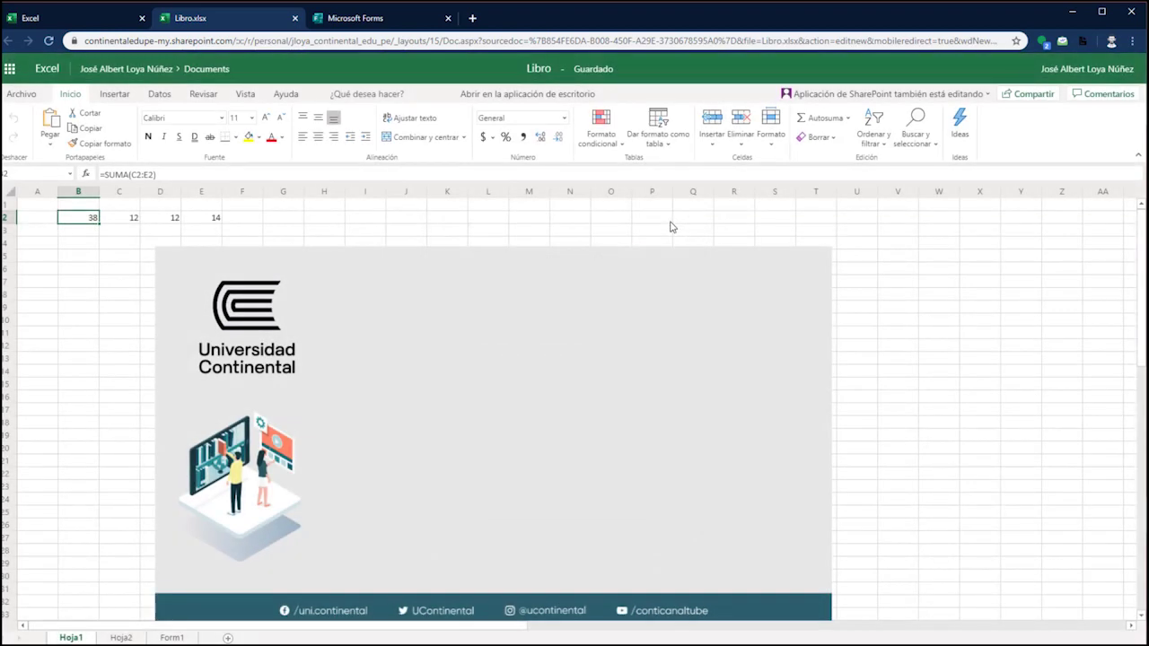